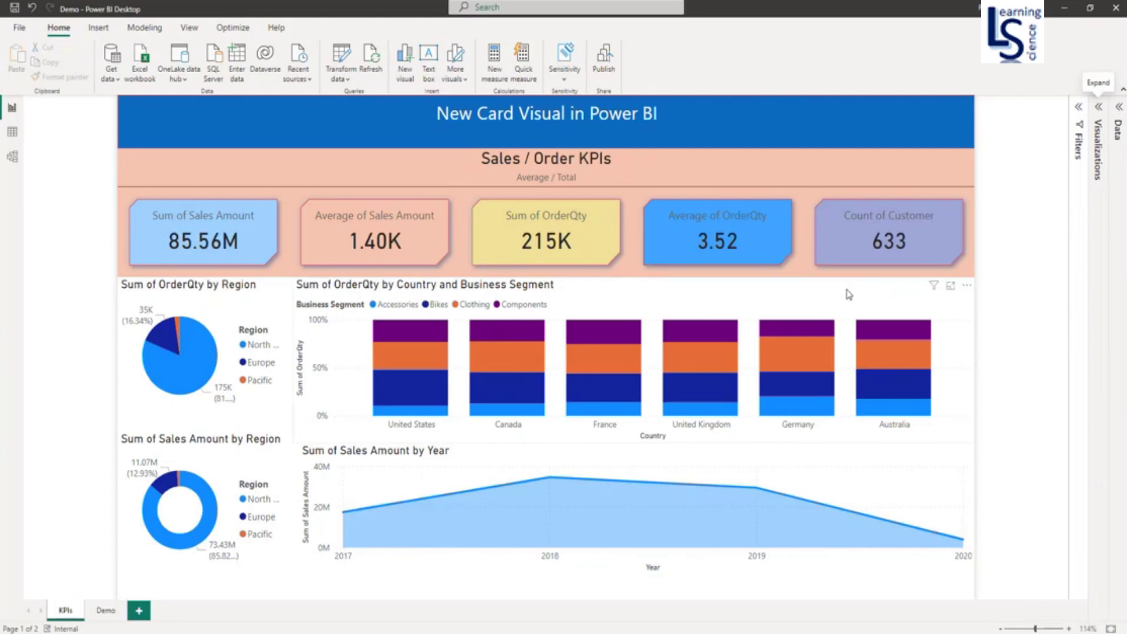
Step: Review the preview features in Options and settings, then close Options without changes
click(20, 28)
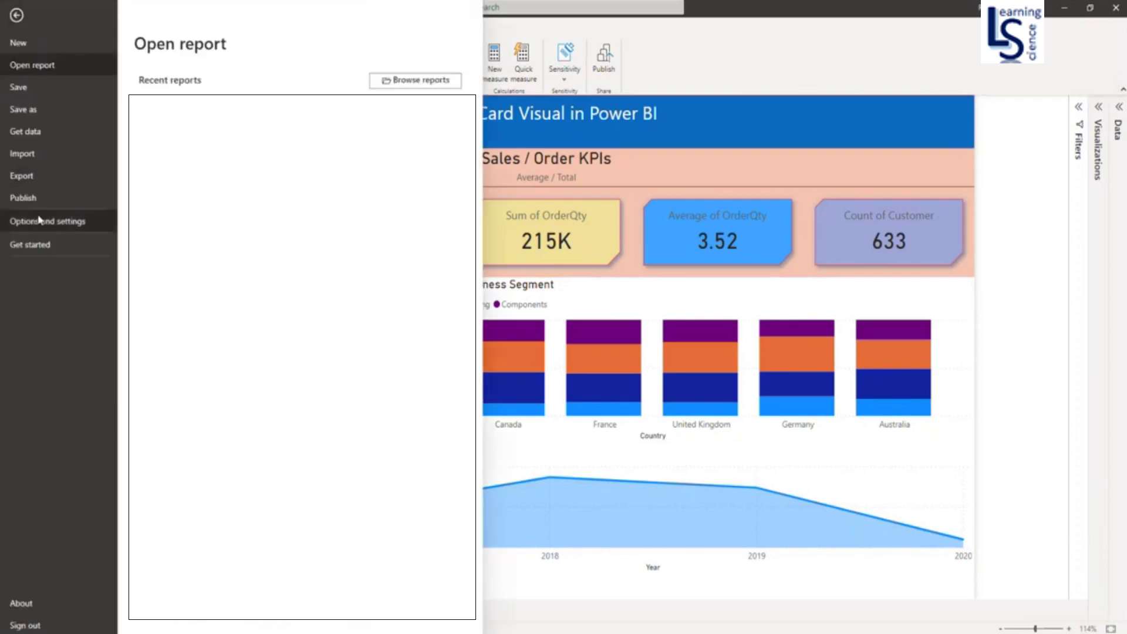
click(40, 222)
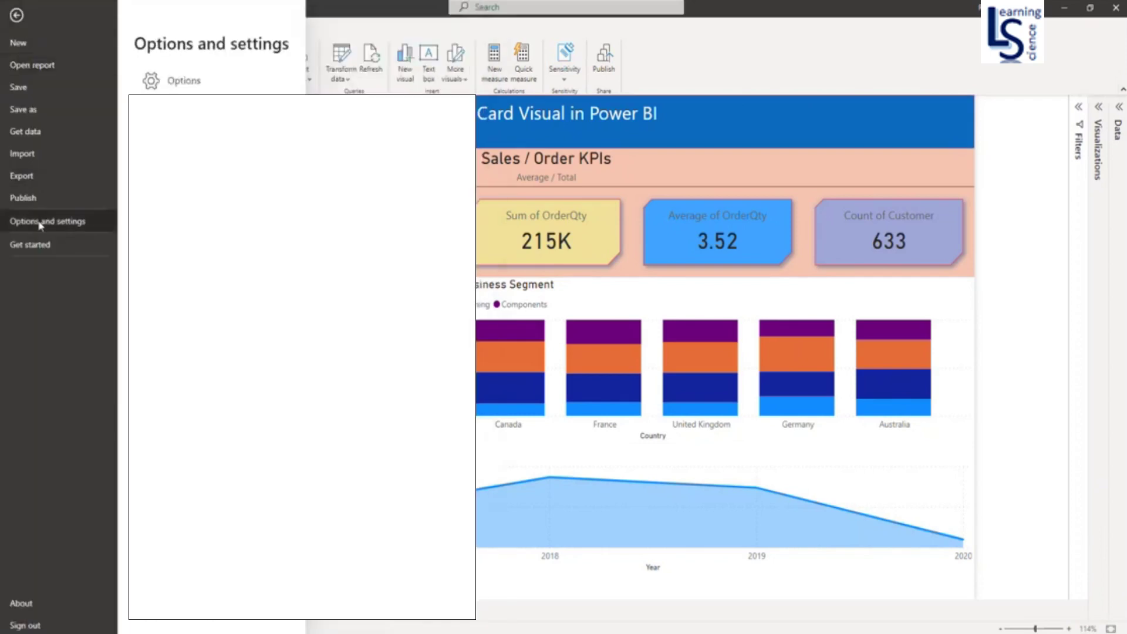
click(183, 81)
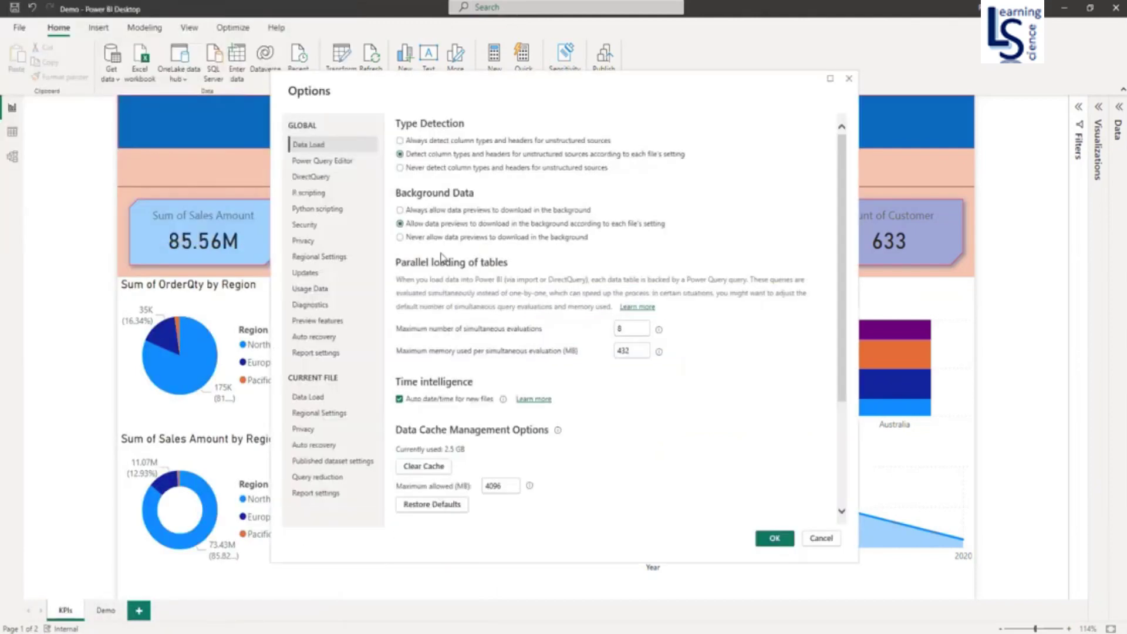
click(306, 326)
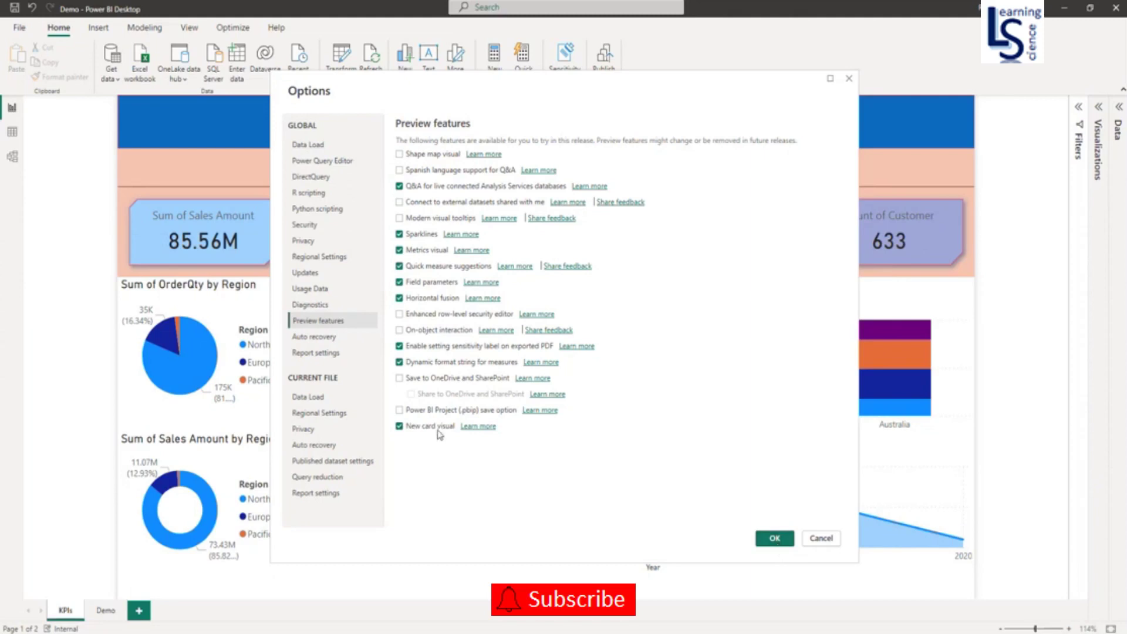
click(820, 538)
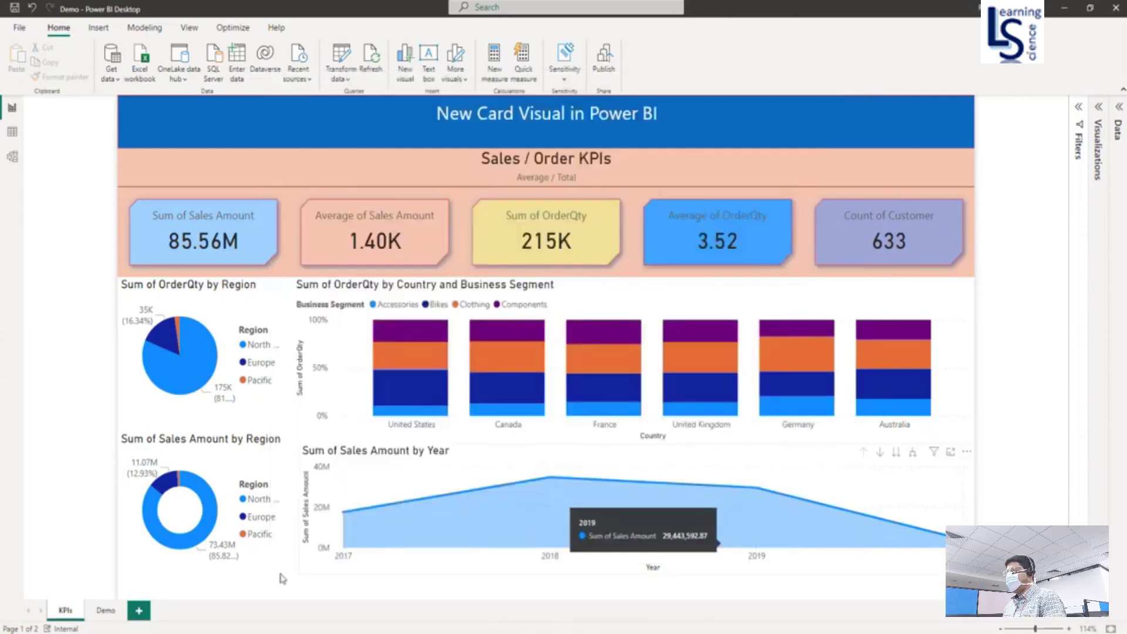
Step: On the Demo page, add a Card (new) visual and move it under the title banner
click(105, 610)
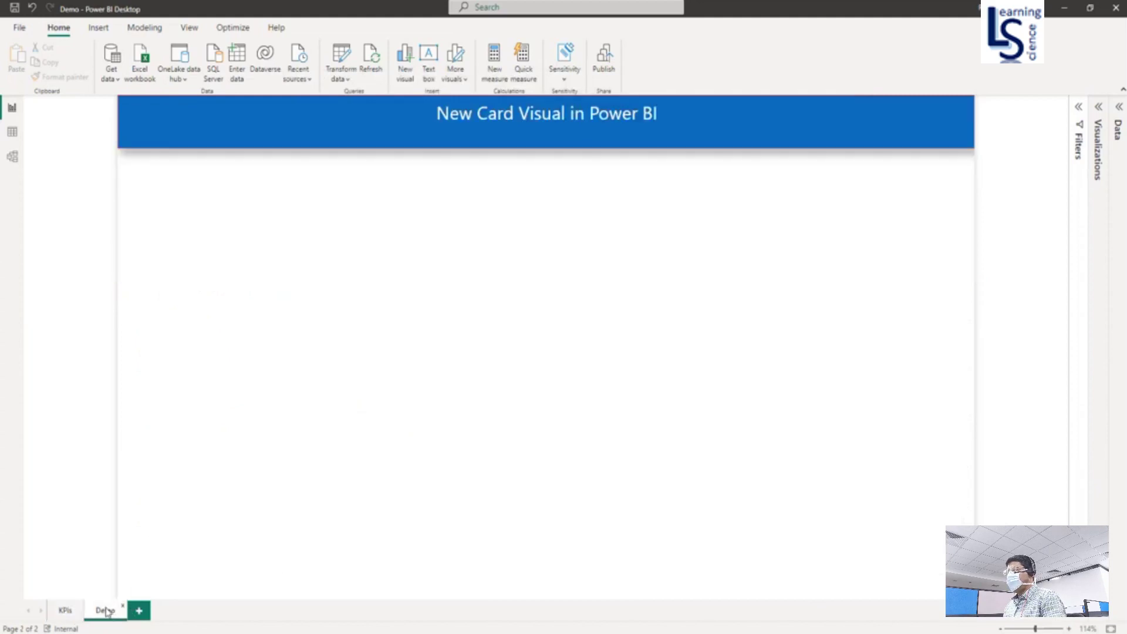
click(1098, 108)
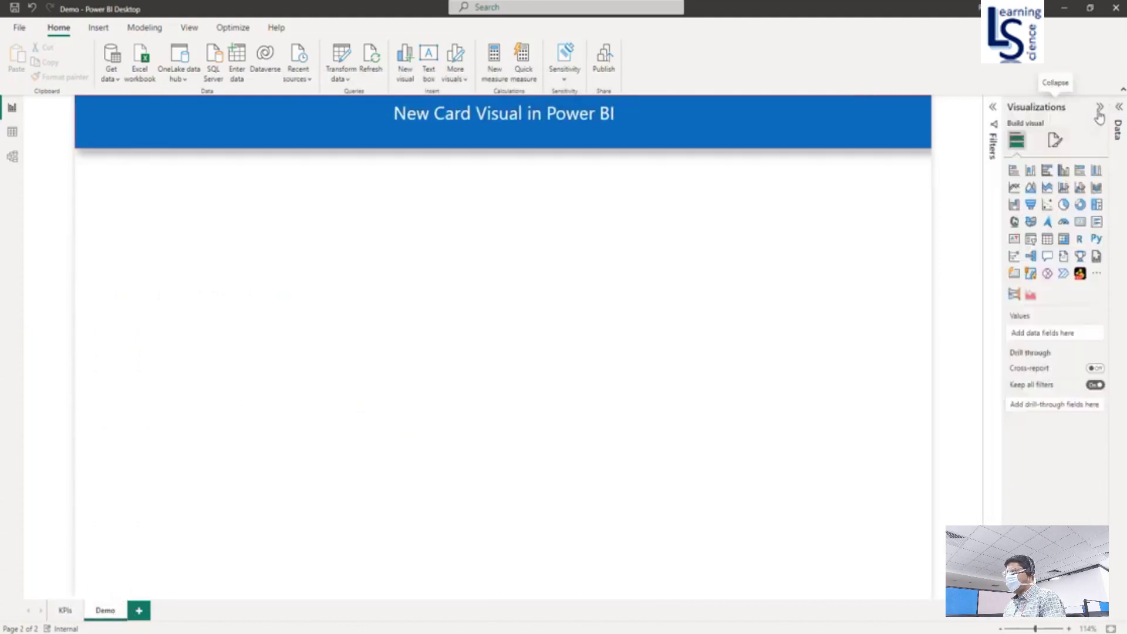
click(1015, 274)
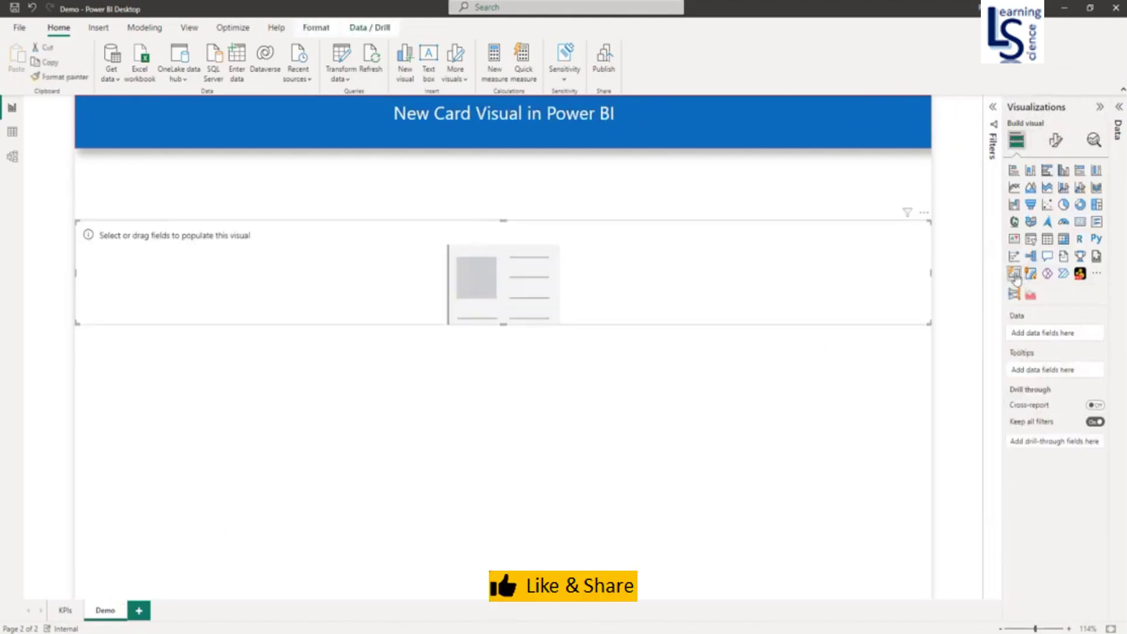
drag(516, 256, 511, 159)
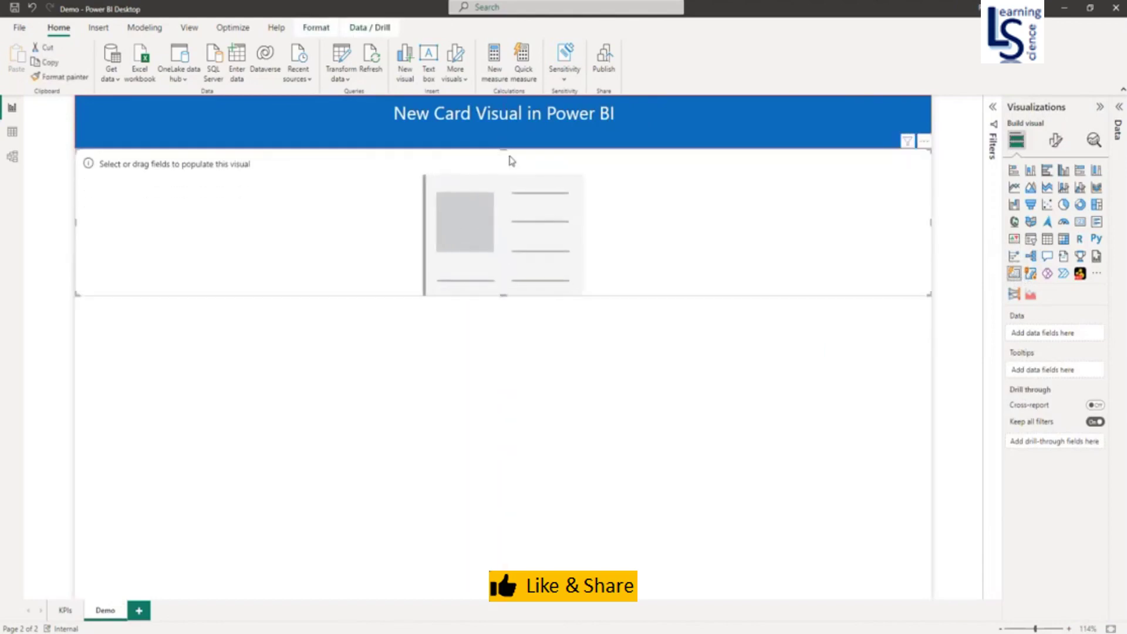
click(1119, 108)
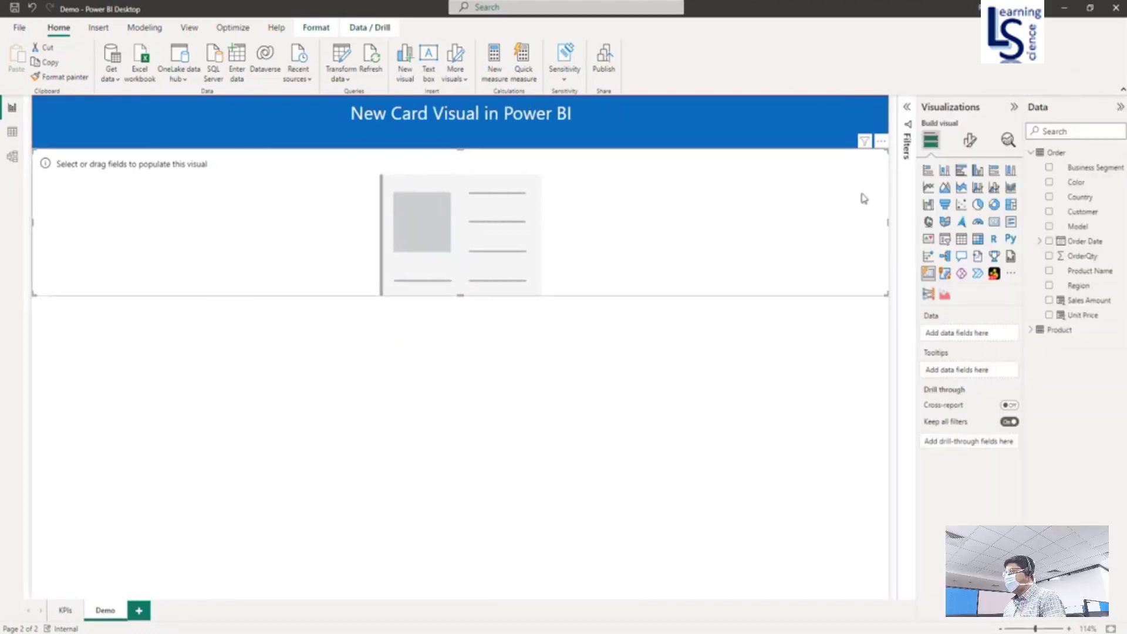
Step: Add Sales Amount twice to the card, as Sum and as Average
drag(1089, 300, 976, 337)
click(1002, 335)
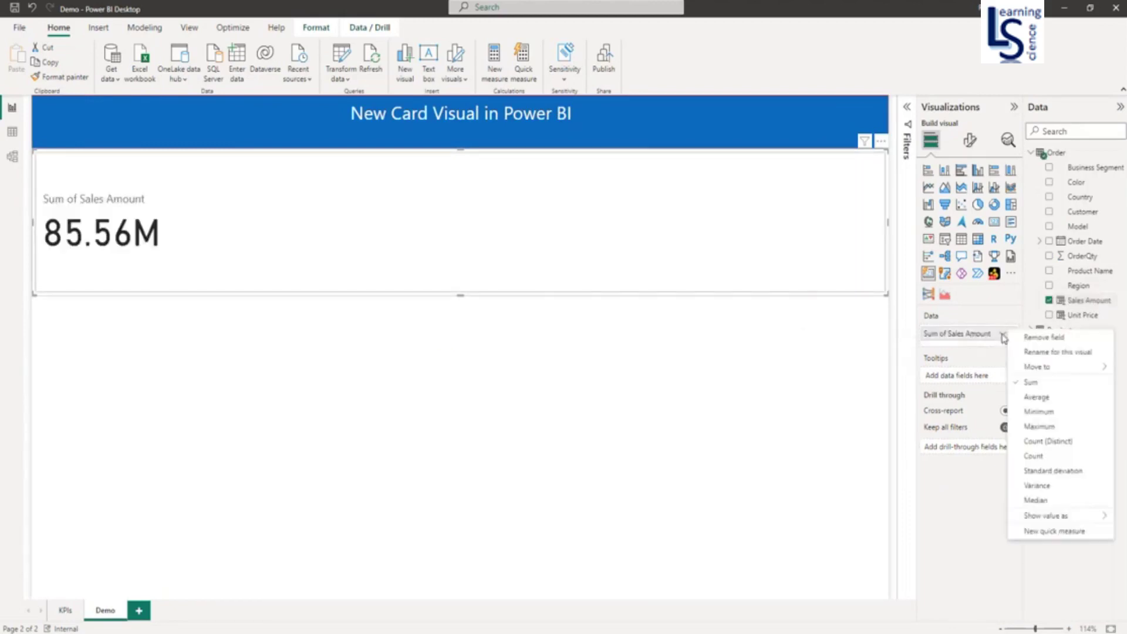
click(1089, 302)
drag(1089, 302, 979, 346)
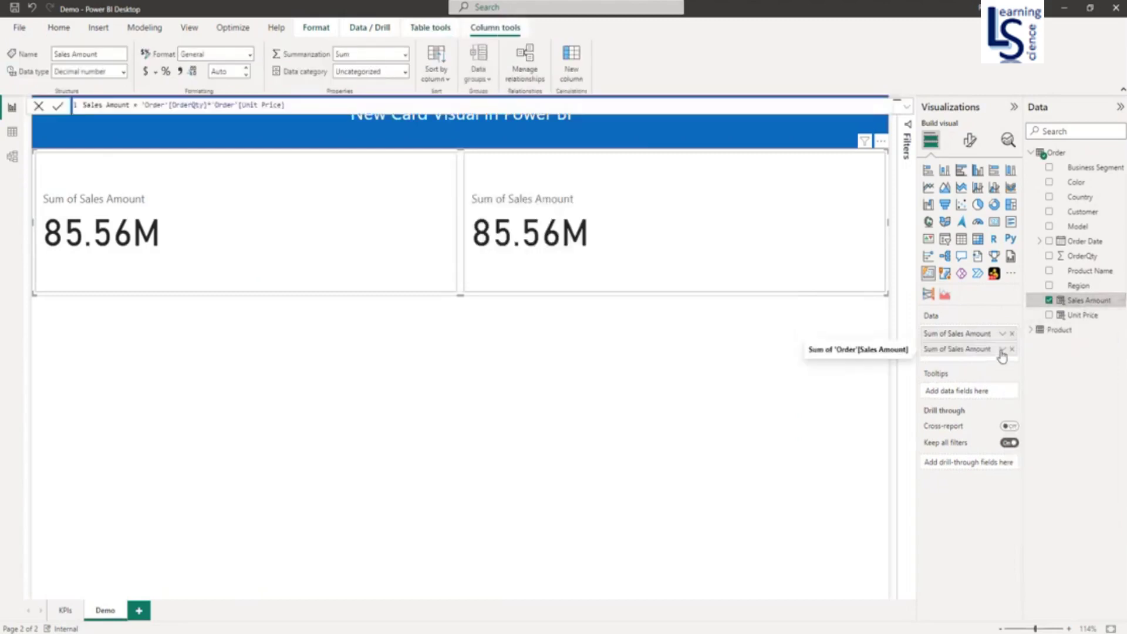
click(1002, 350)
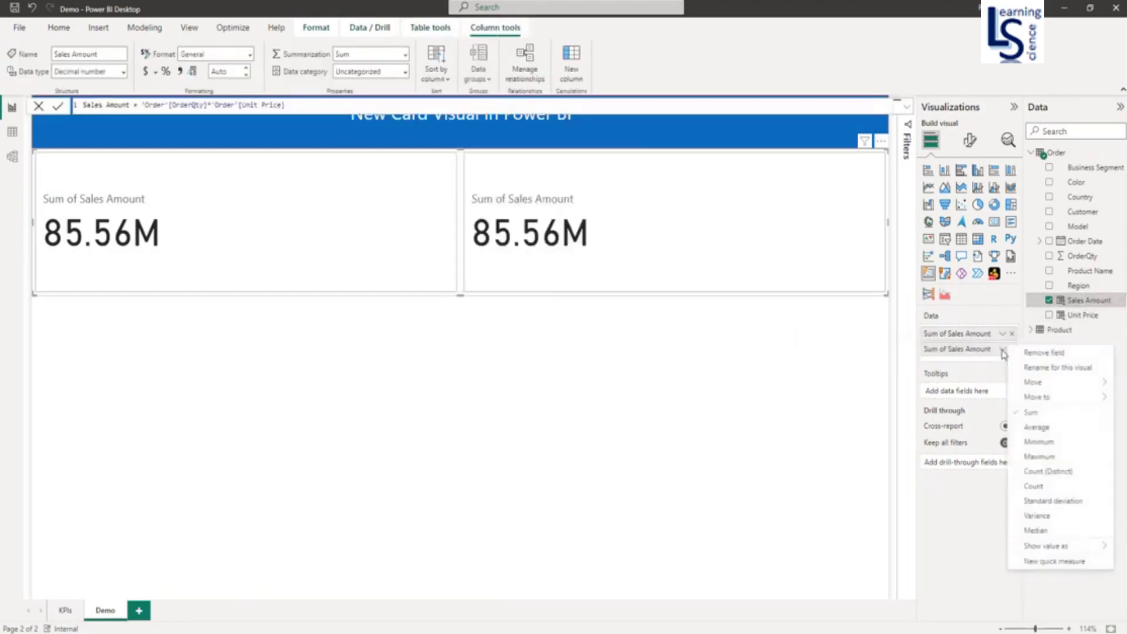
click(1037, 427)
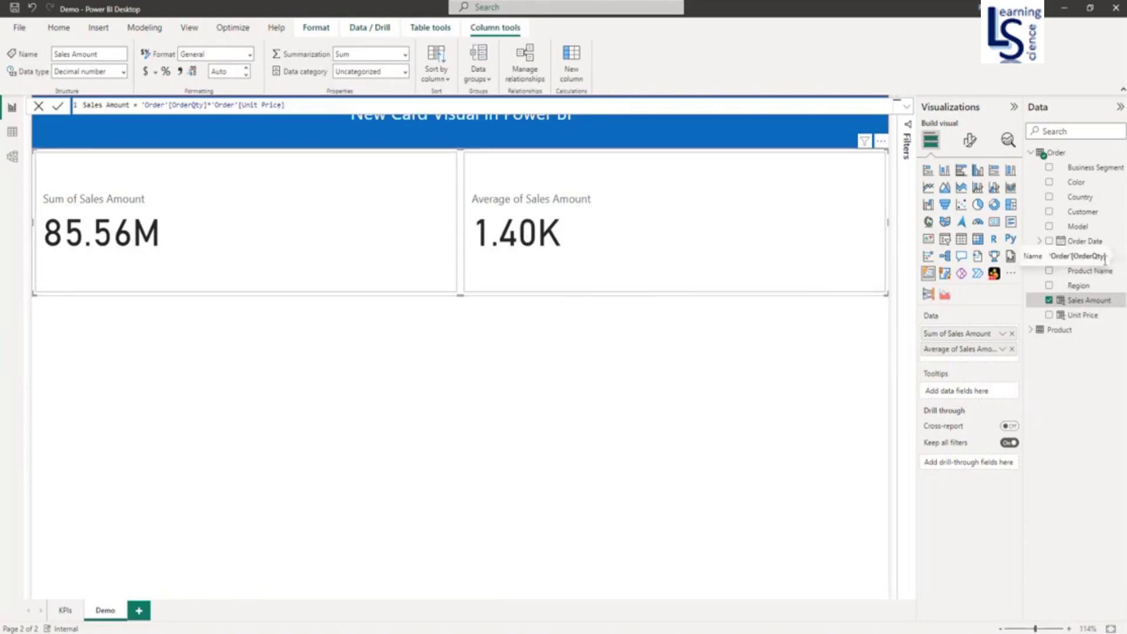
Step: Add OrderQty as Sum and Average, plus Customer summarized as Count
drag(1081, 258, 978, 364)
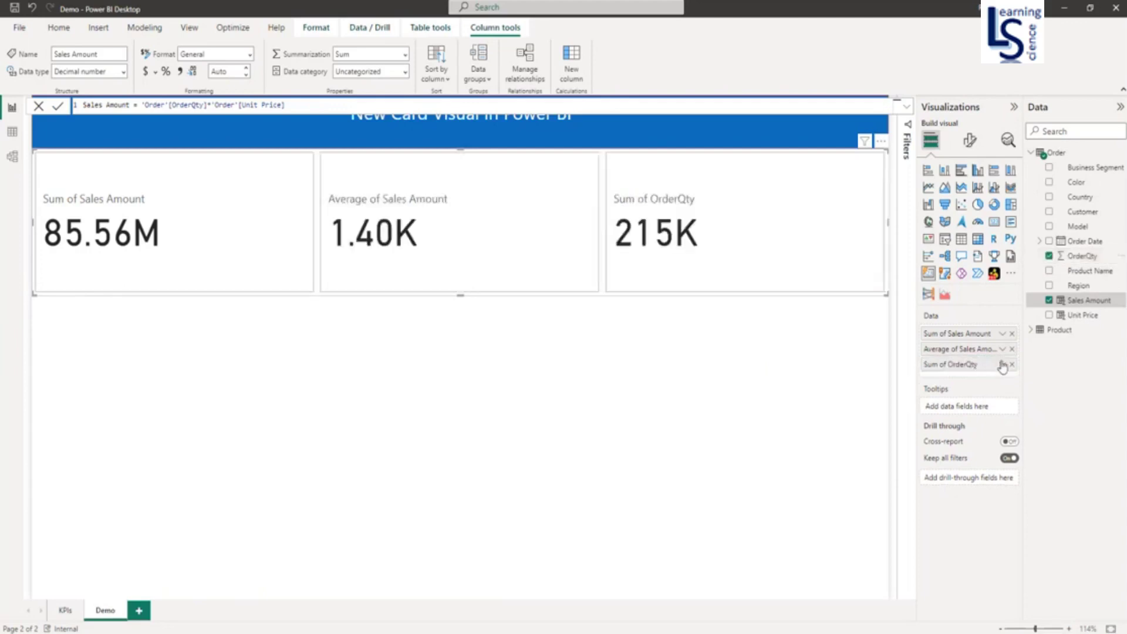
click(1002, 365)
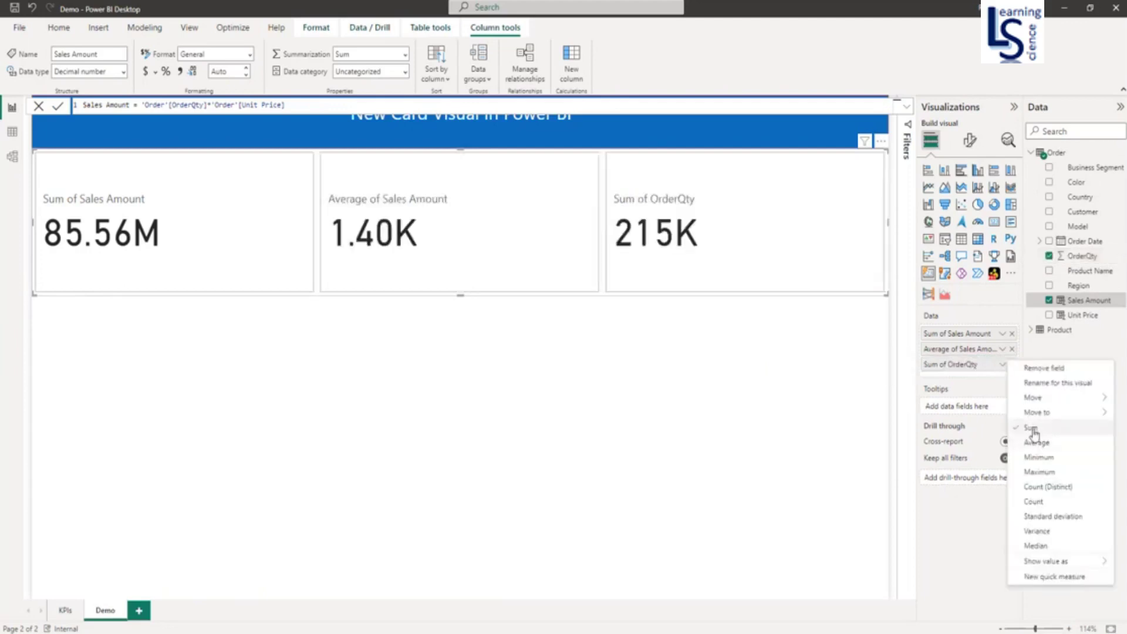
click(1080, 258)
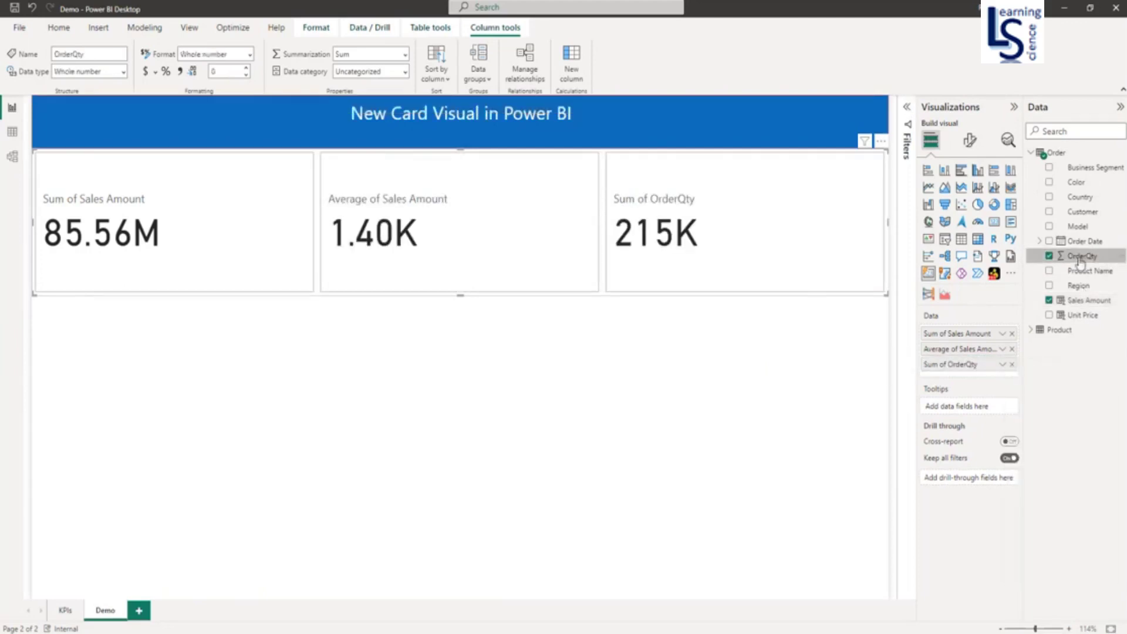
drag(1079, 266, 972, 374)
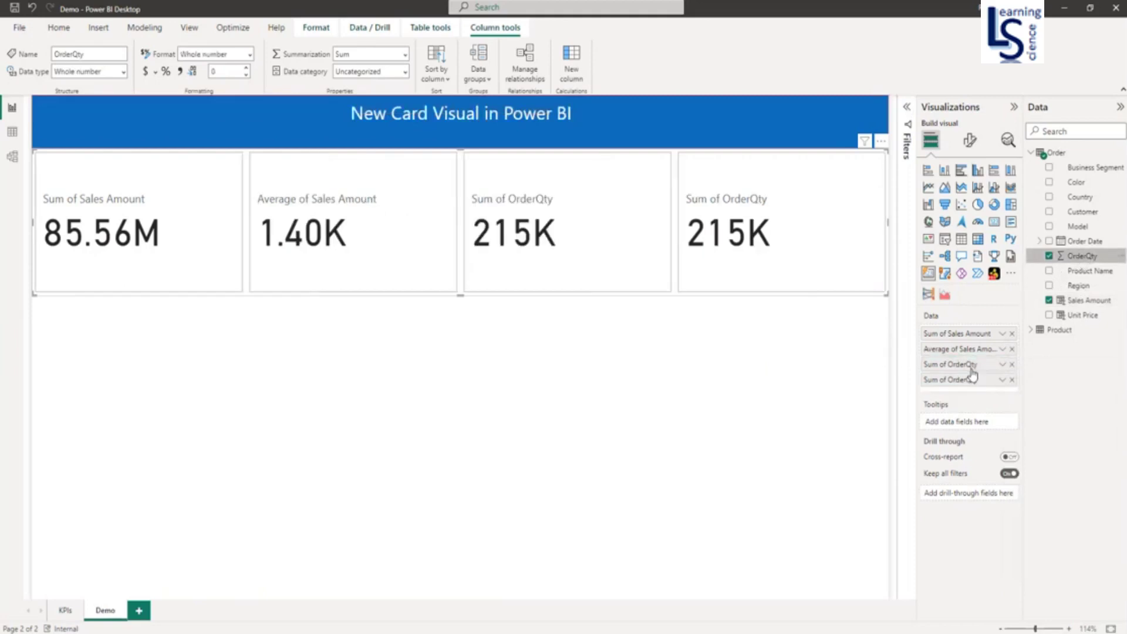
click(1002, 380)
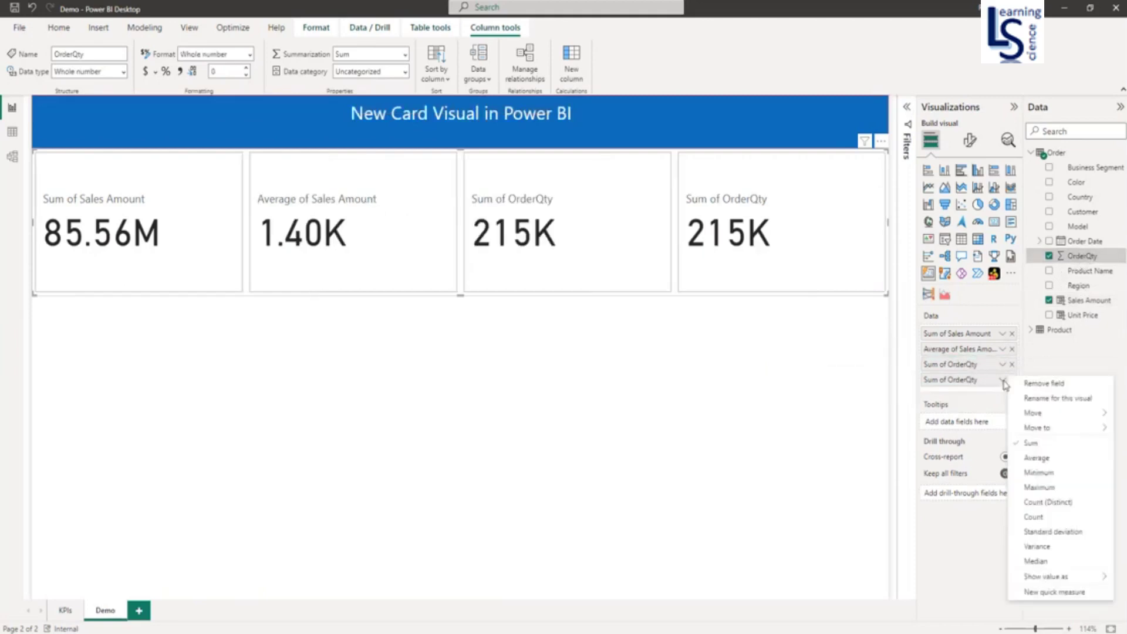
click(1037, 458)
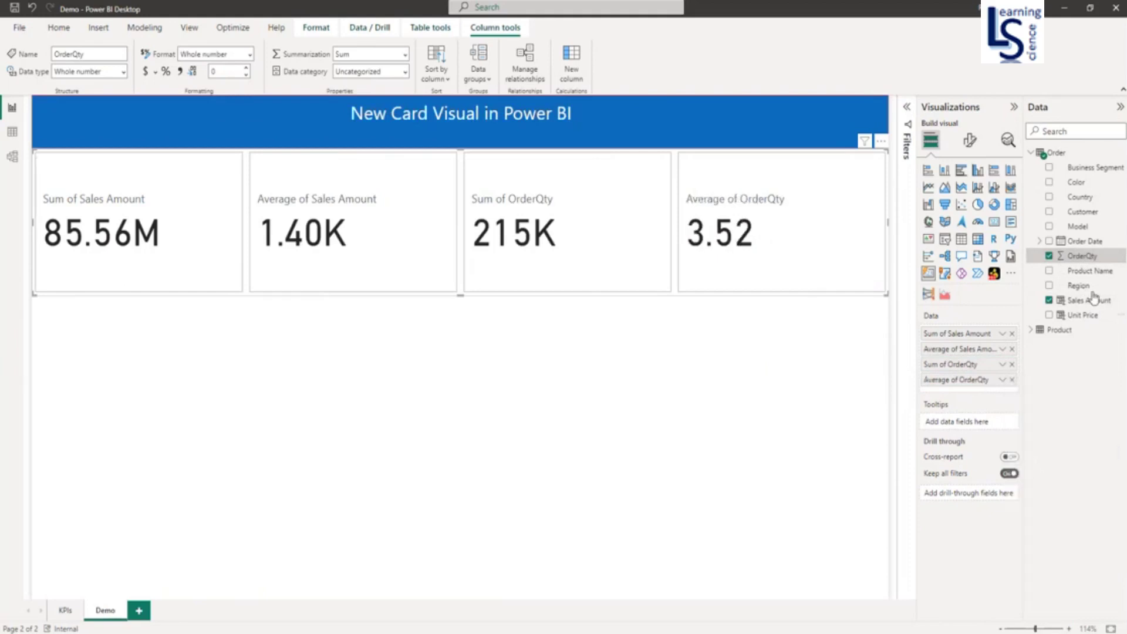
click(1088, 215)
click(1002, 395)
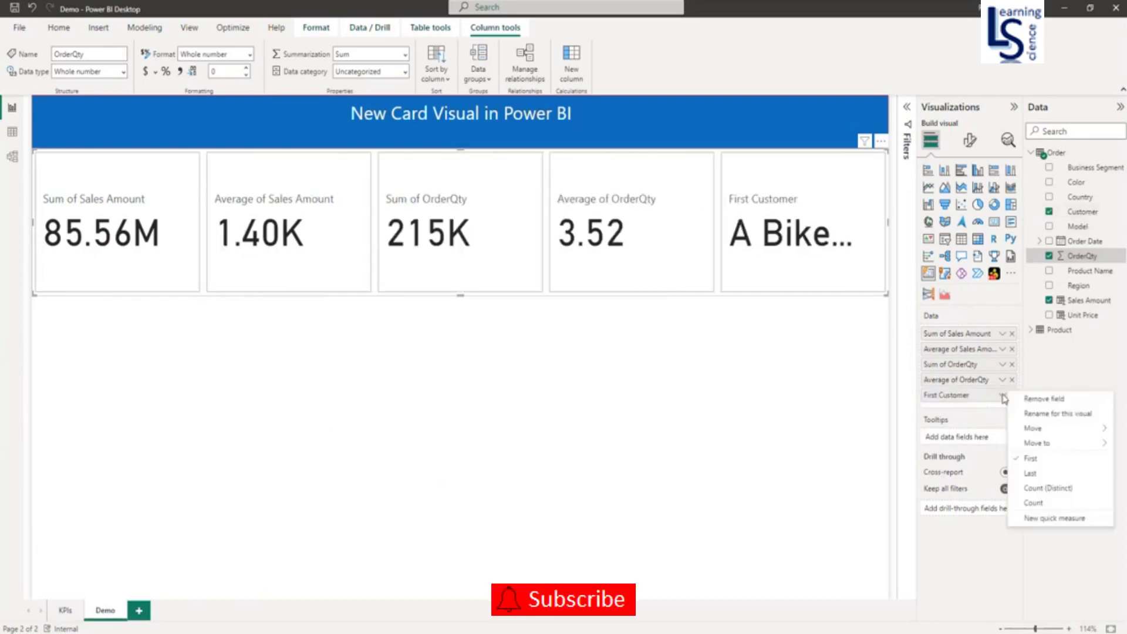
click(1042, 489)
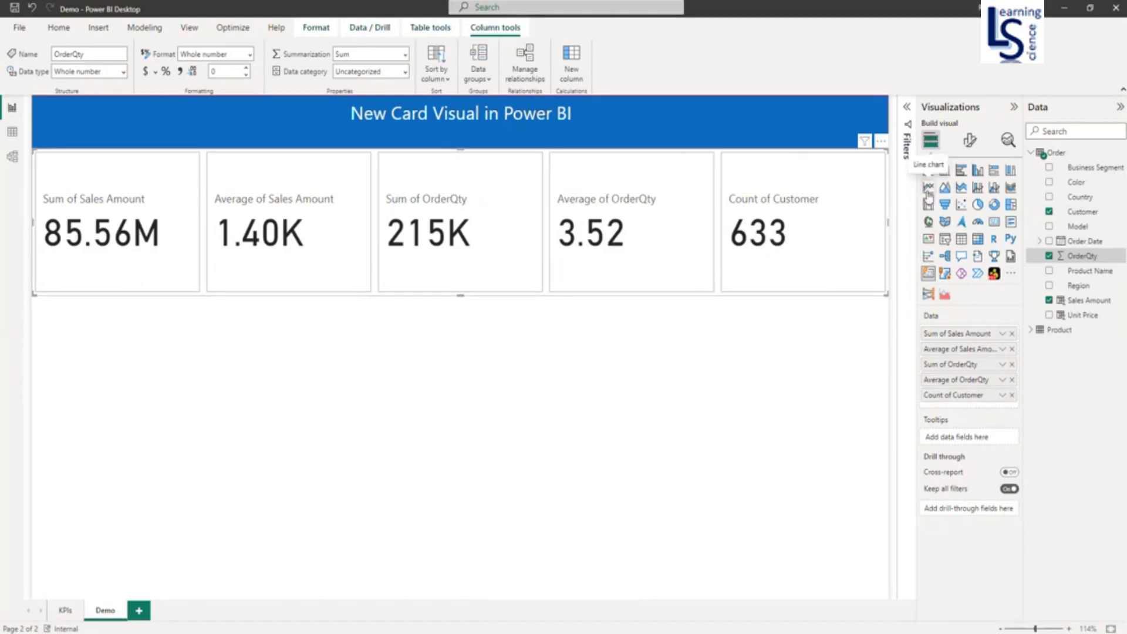
Step: In Format visual > Shape, try a rounded-corner card shape at about 13%
click(971, 143)
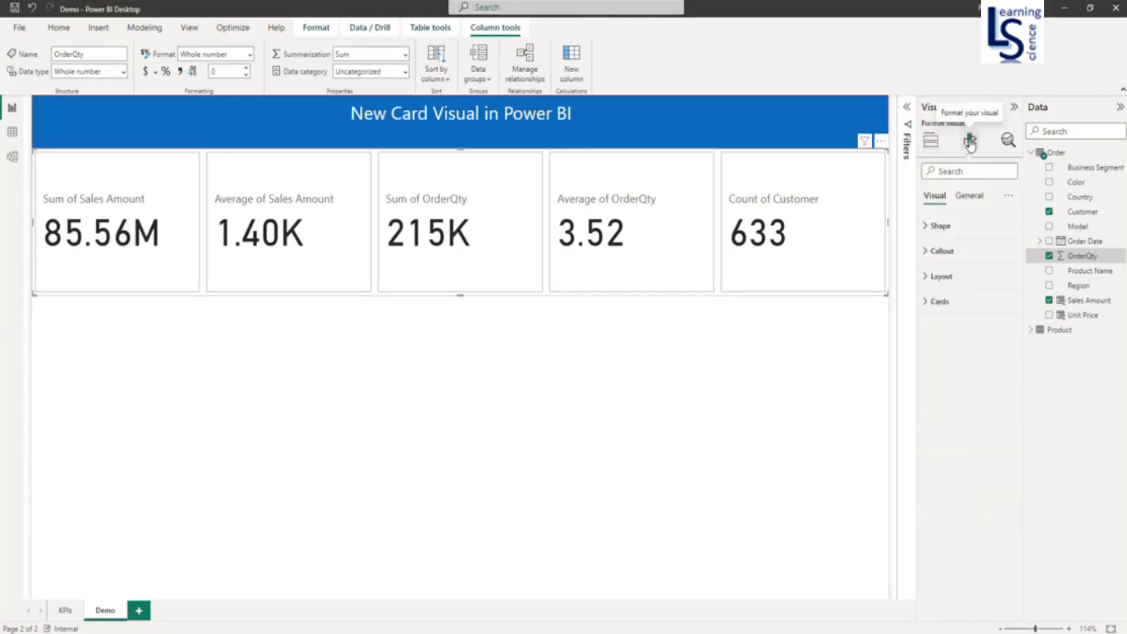
click(925, 229)
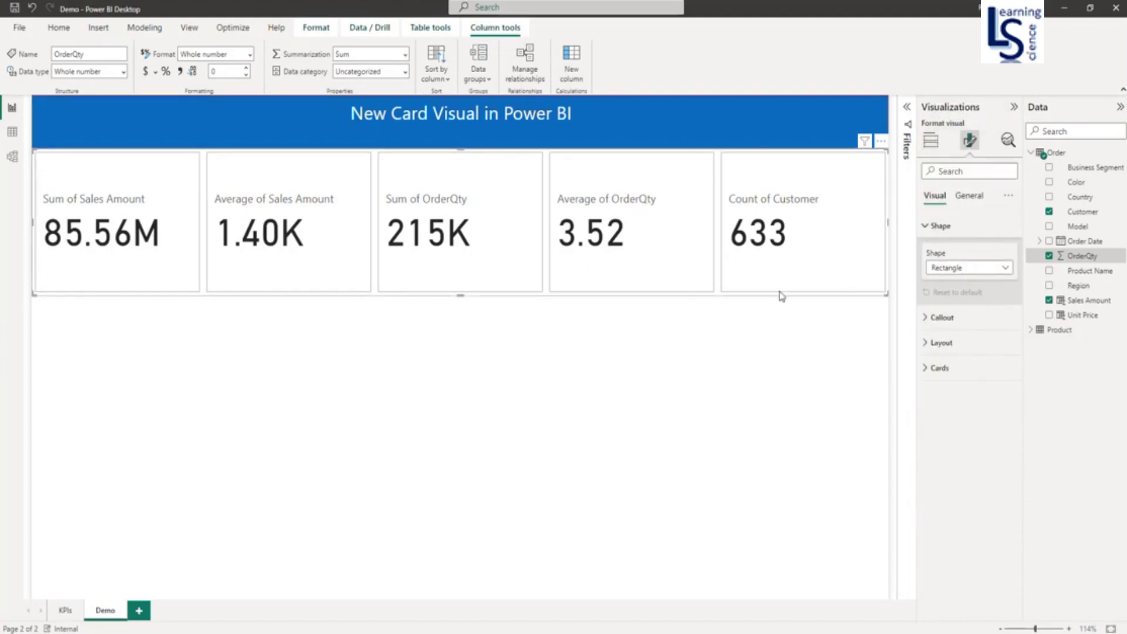
click(1006, 270)
click(968, 298)
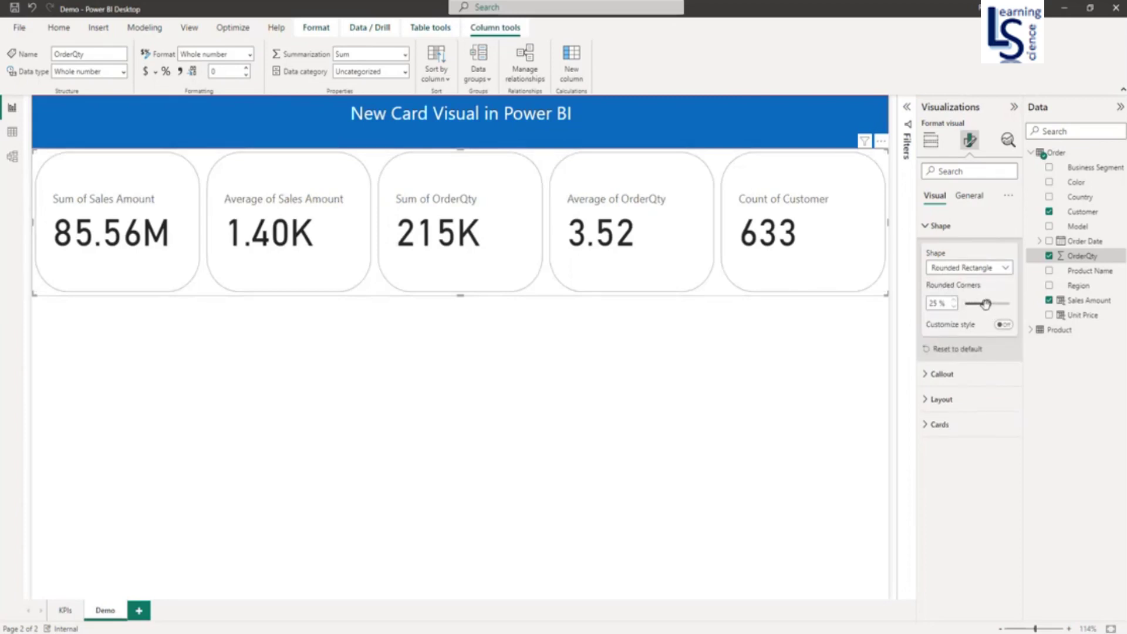
mouse_move(988, 304)
mouse_down()
mouse_move(976, 304)
mouse_move(1009, 304)
mouse_up()
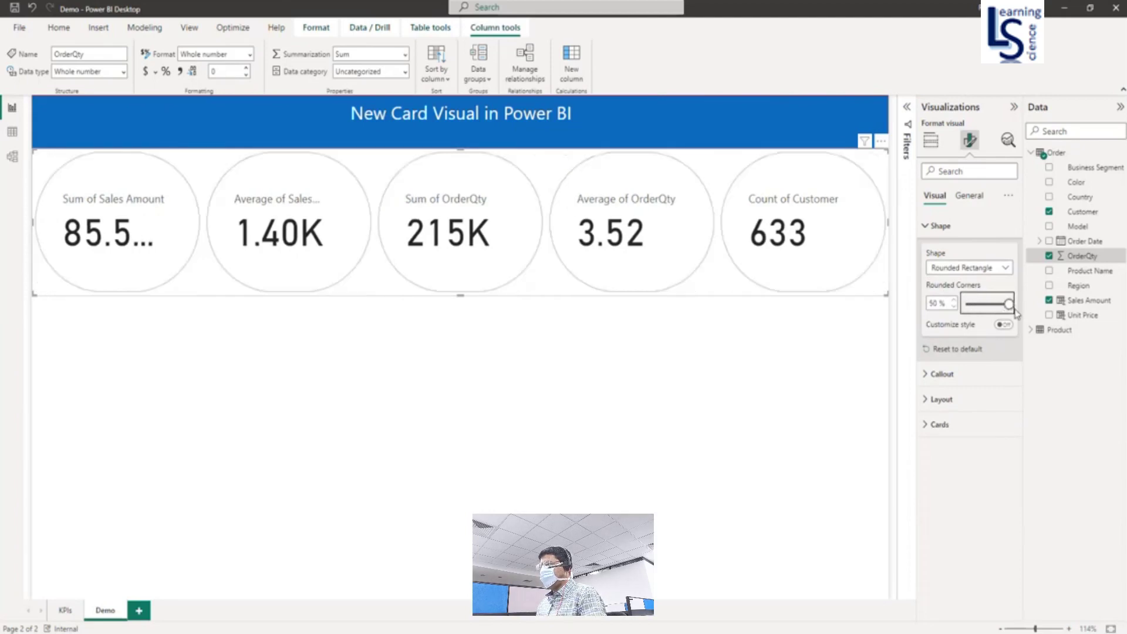
drag(1009, 305, 976, 304)
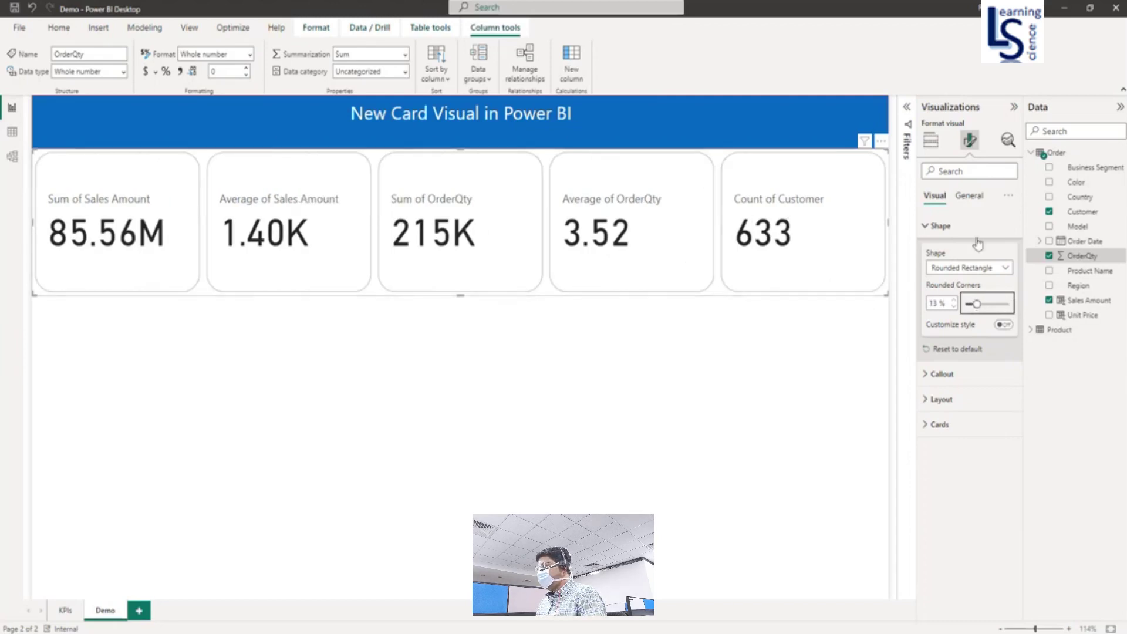
Step: Switch to snipped corners with custom styling: top-left 20%, bottom-right 19%; shorten the visual
click(1006, 268)
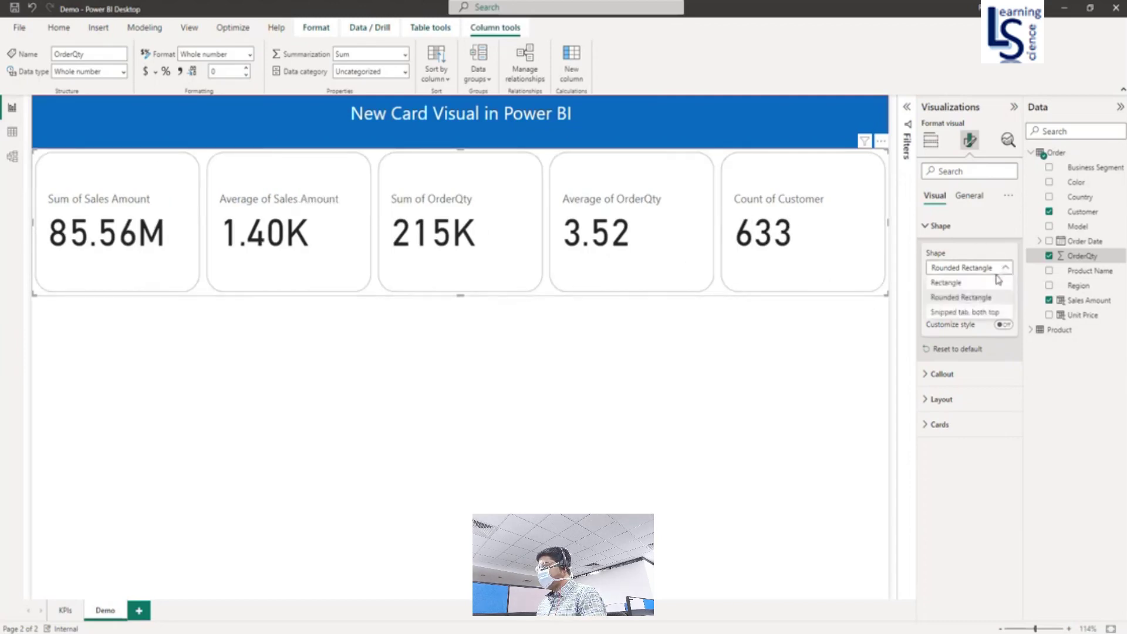
click(979, 313)
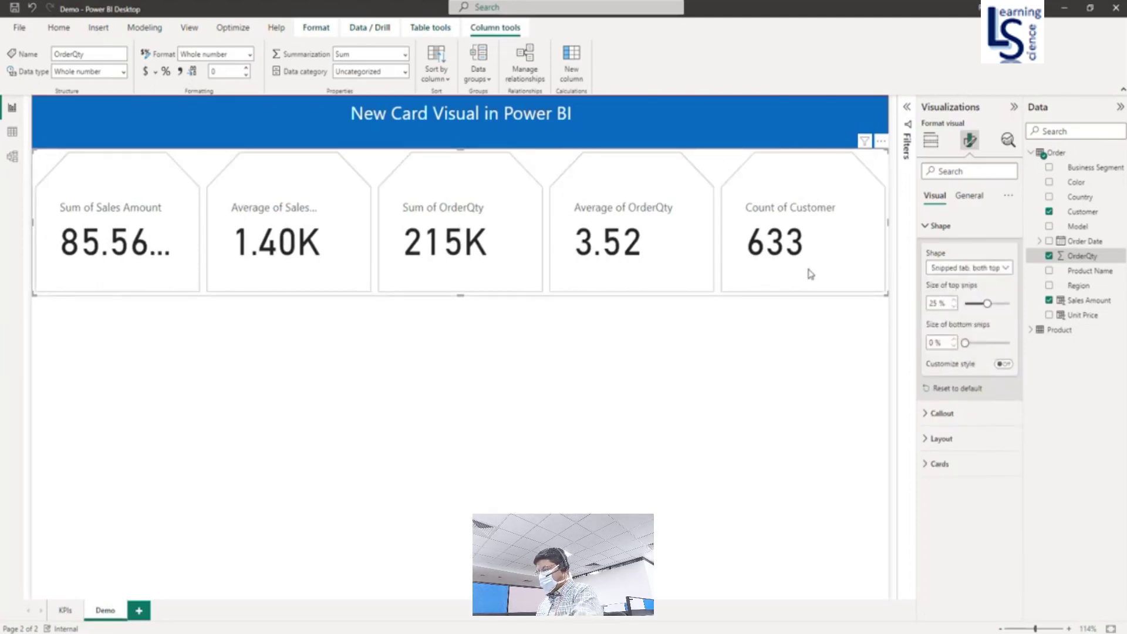
click(1004, 364)
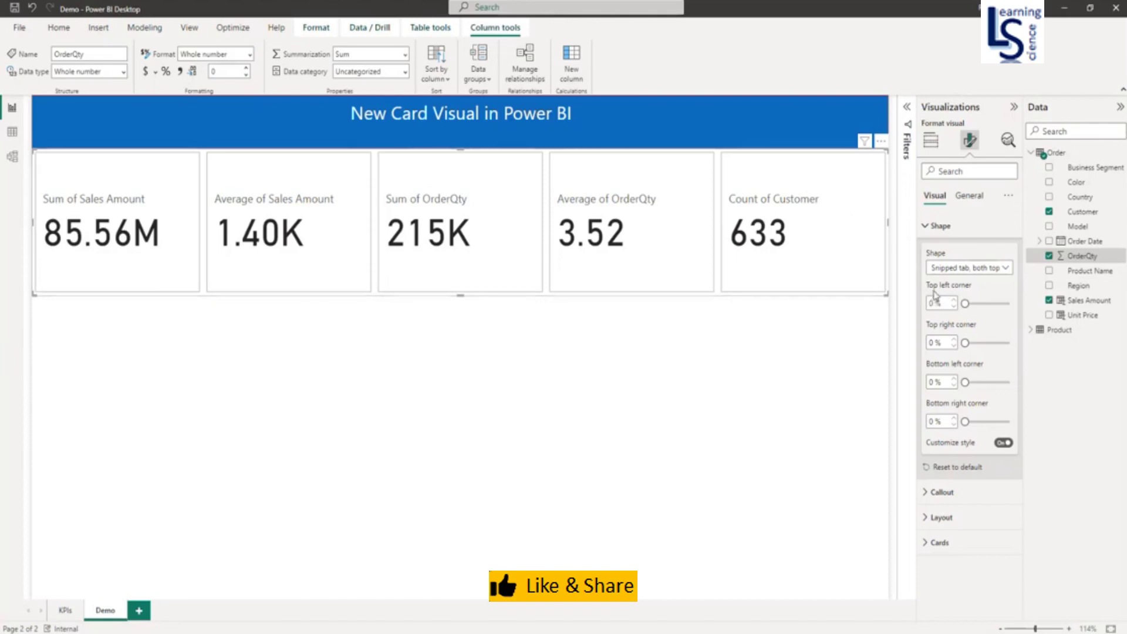
click(965, 303)
drag(965, 303, 975, 303)
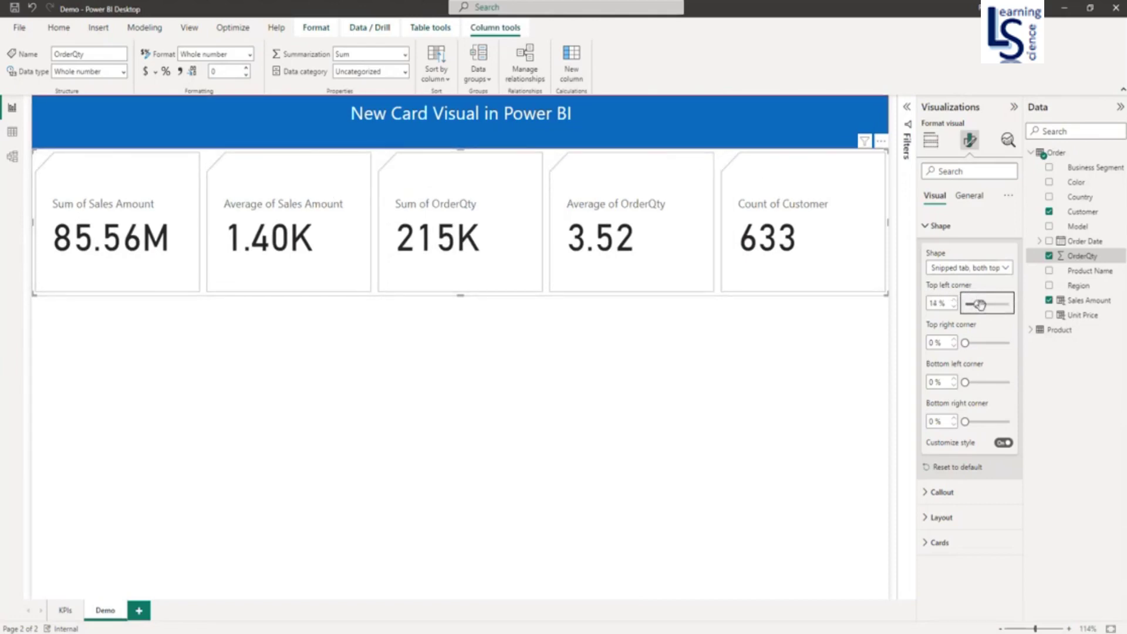
drag(977, 303, 982, 303)
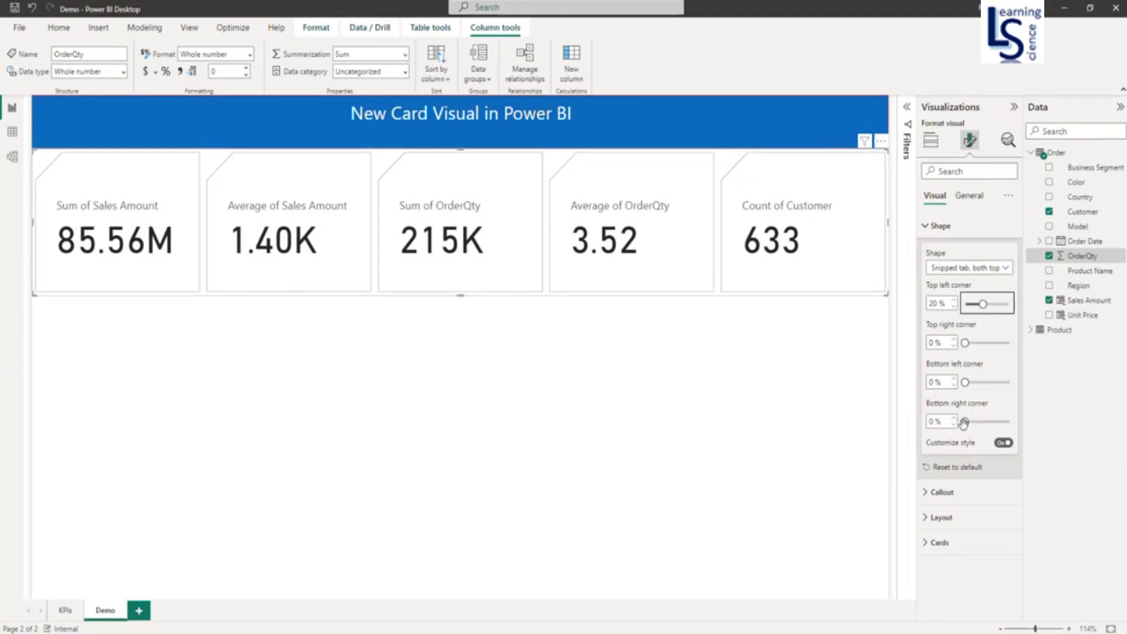
drag(963, 421, 981, 422)
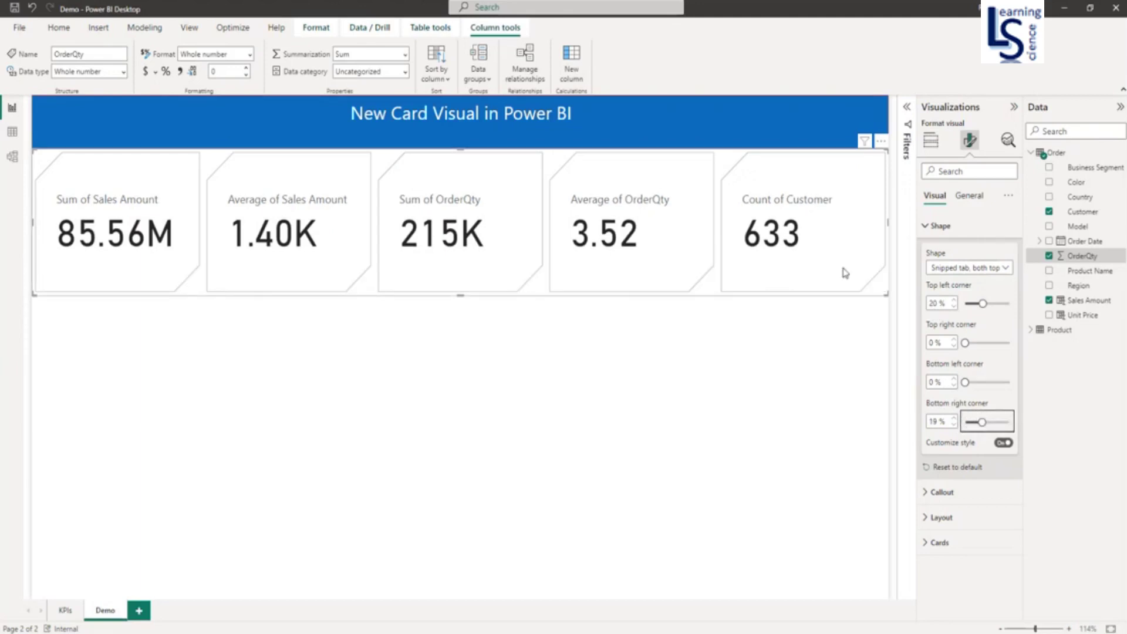
drag(460, 295, 460, 283)
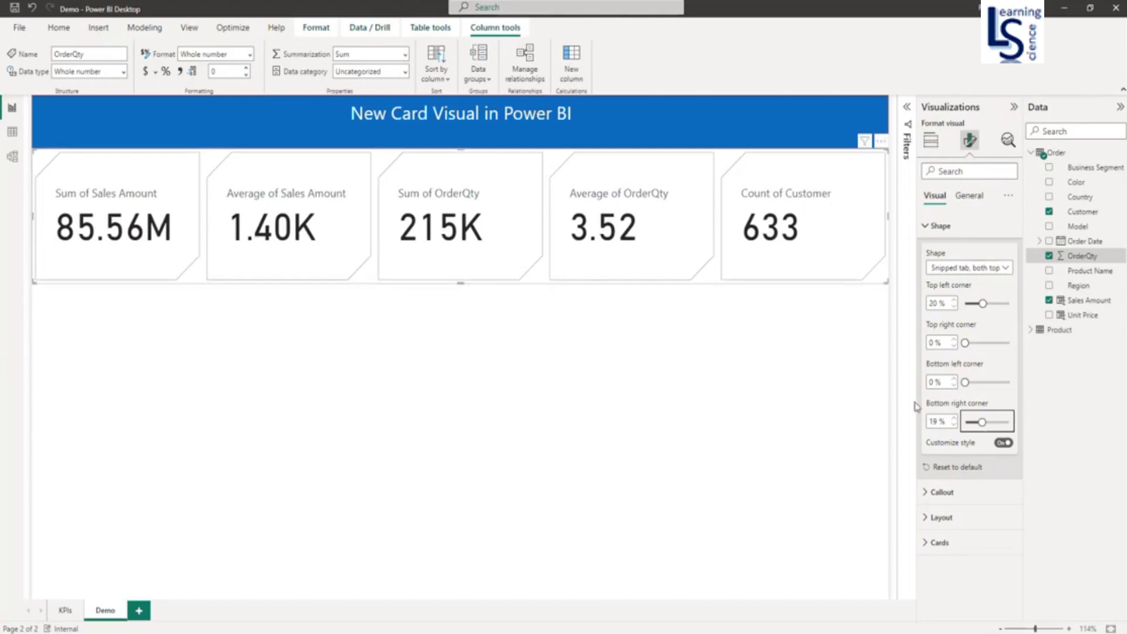
Step: In Callout with Series set to All, set horizontal alignment to centre
click(926, 229)
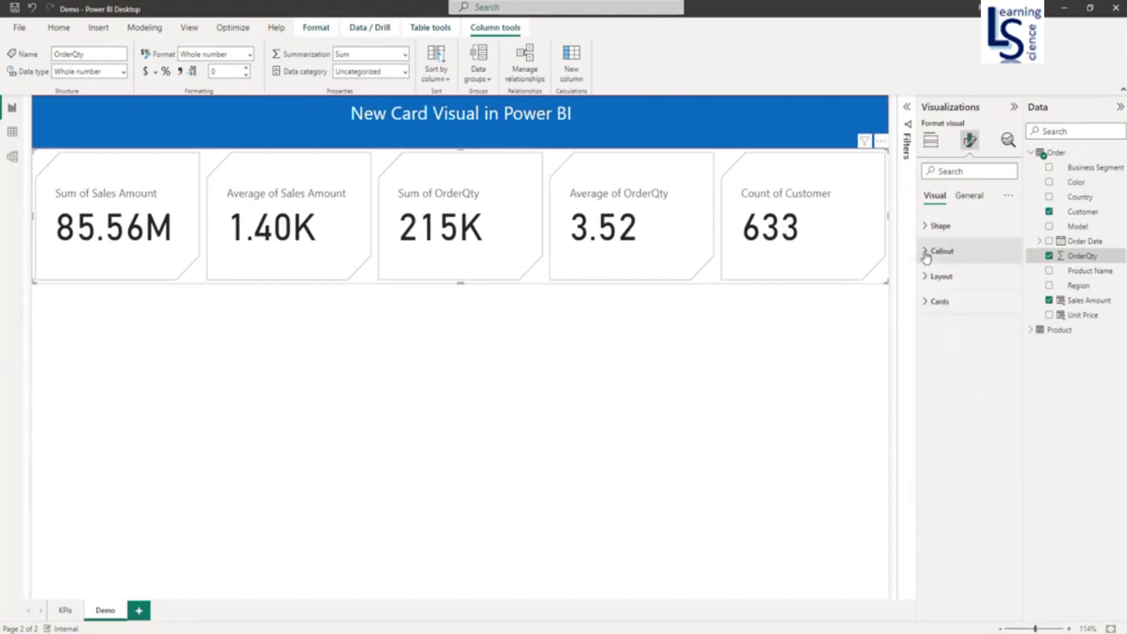
click(925, 252)
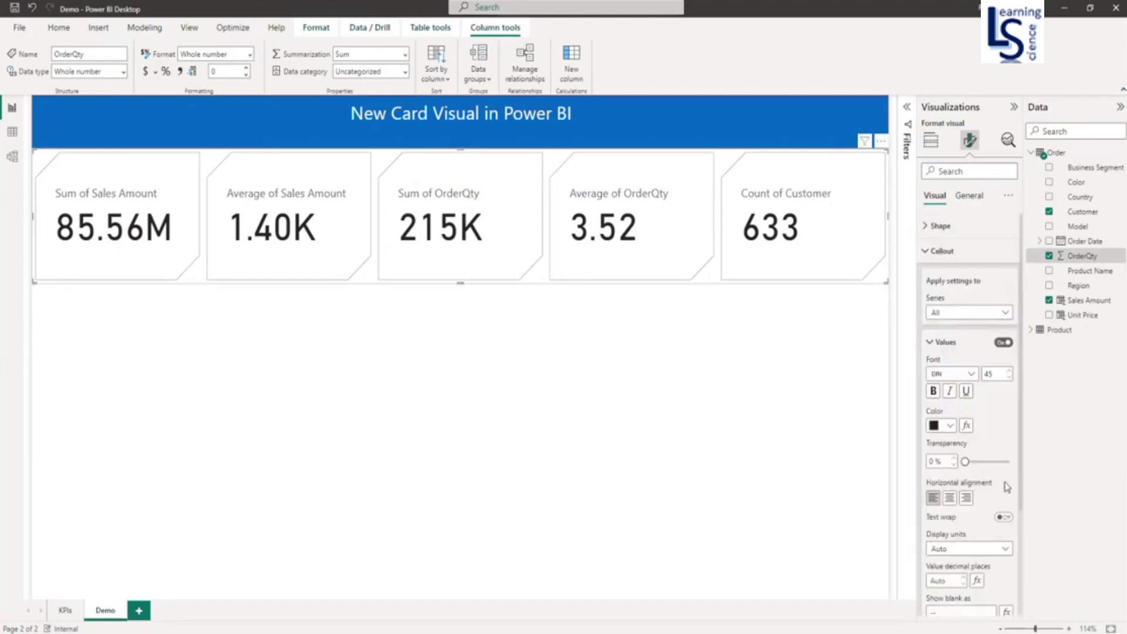
click(939, 317)
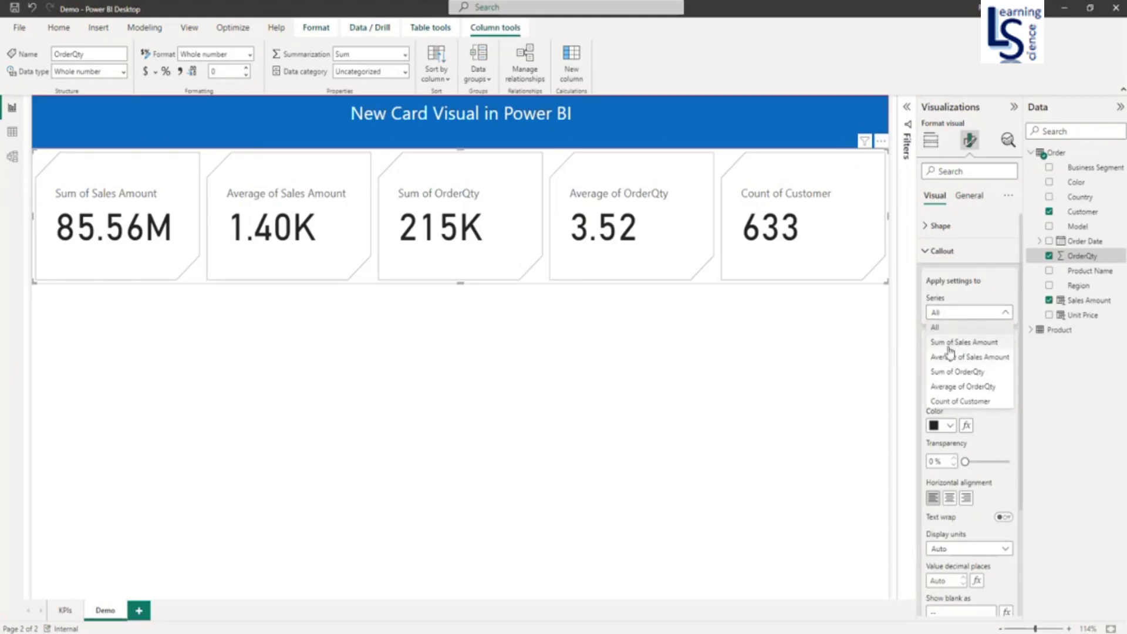
click(1032, 387)
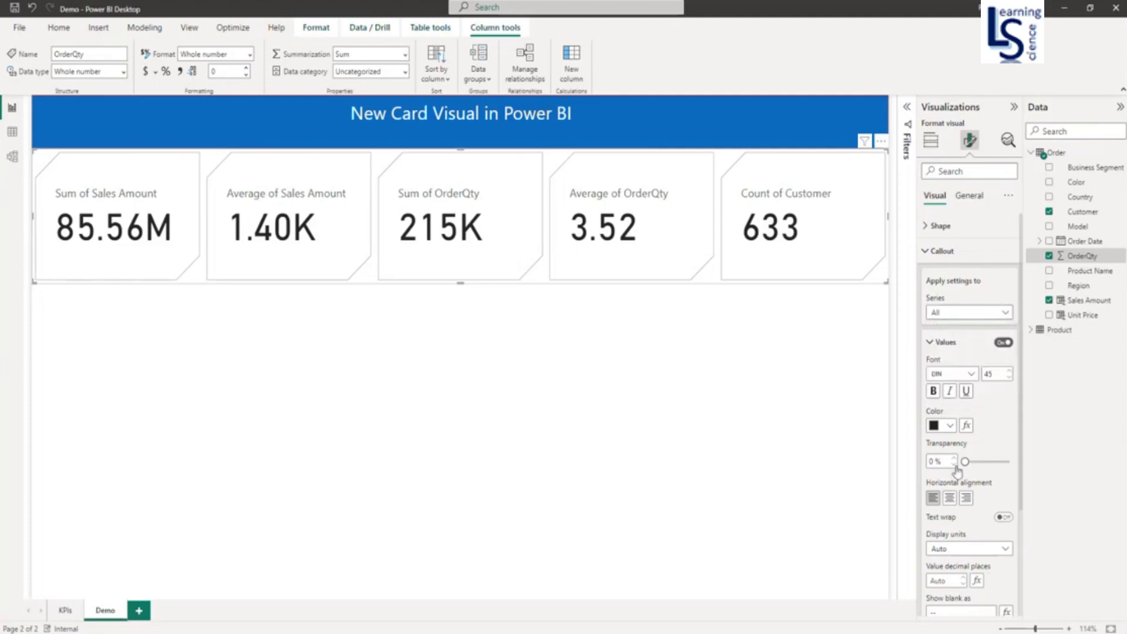
click(950, 498)
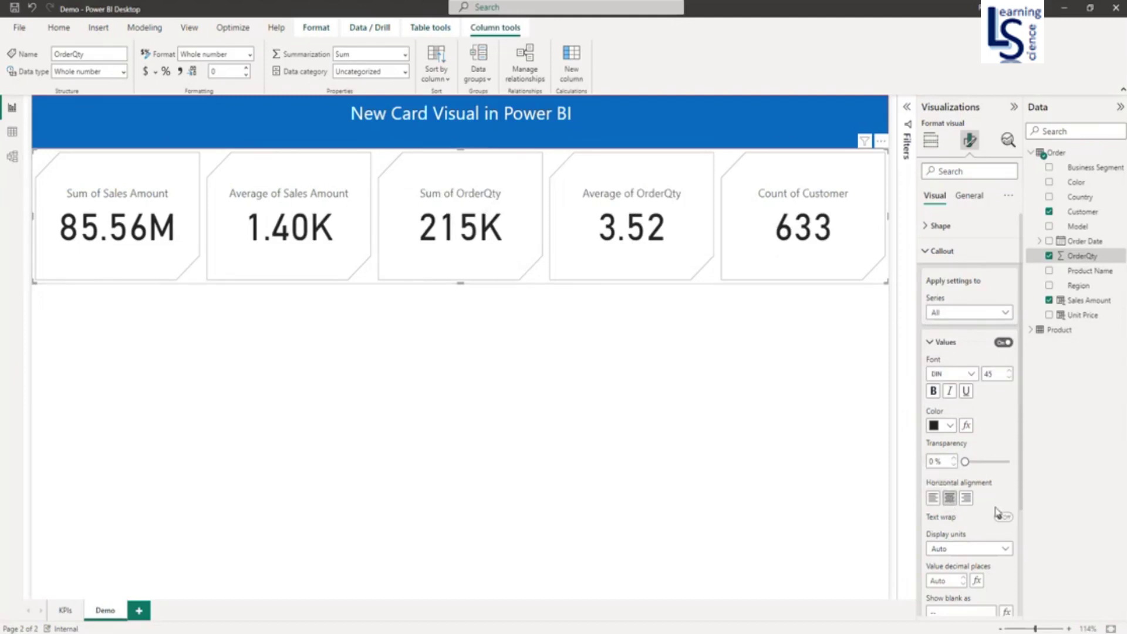
scroll(998, 511, down, 3)
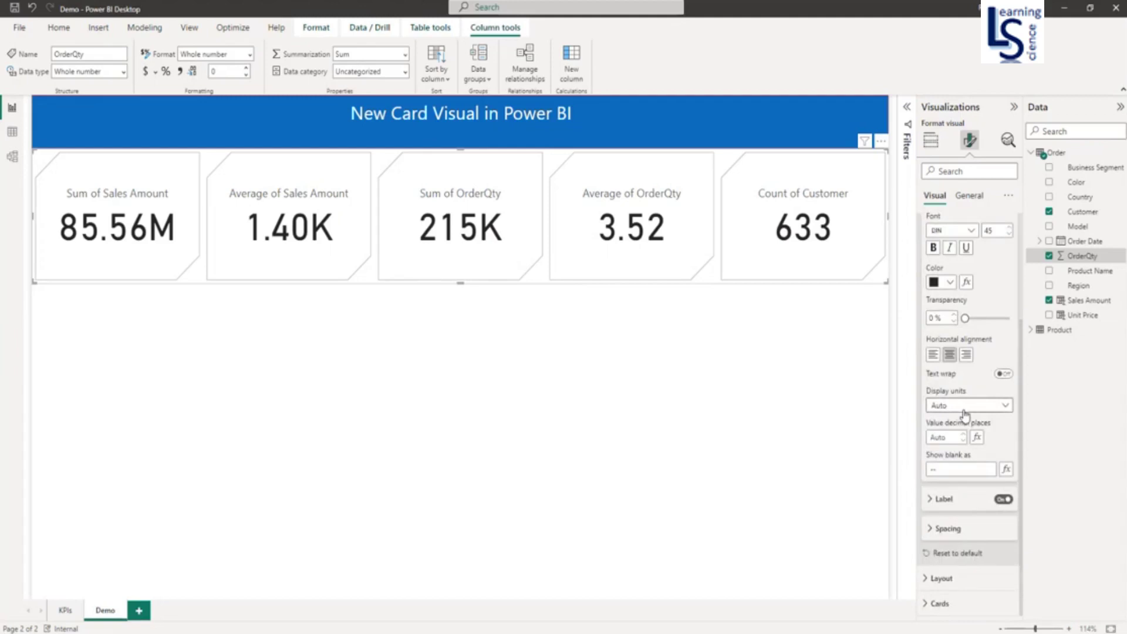
scroll(961, 416, up, 3)
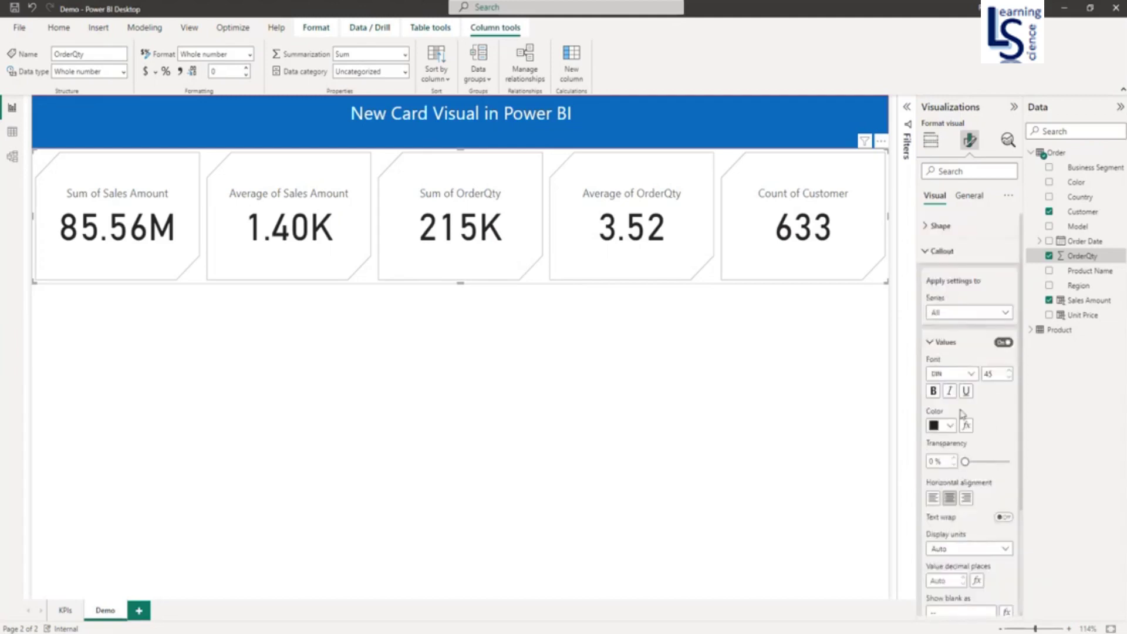
scroll(969, 469, down, 3)
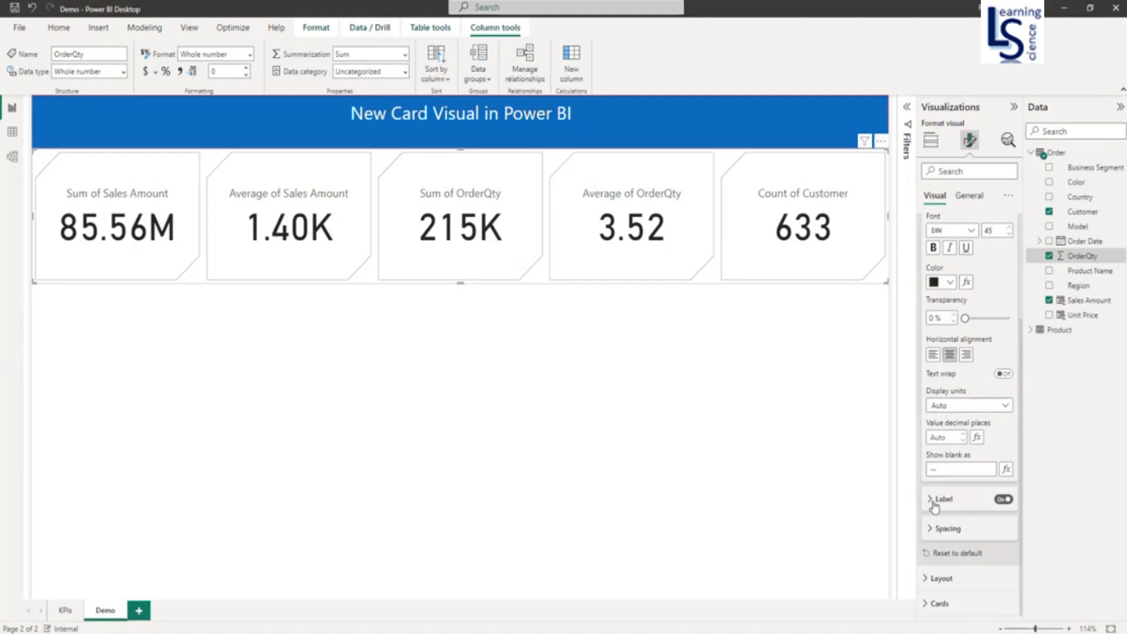
Step: Set the Callout label colour to dark blue and its position to Below Value
click(934, 502)
scroll(969, 514, down, 5)
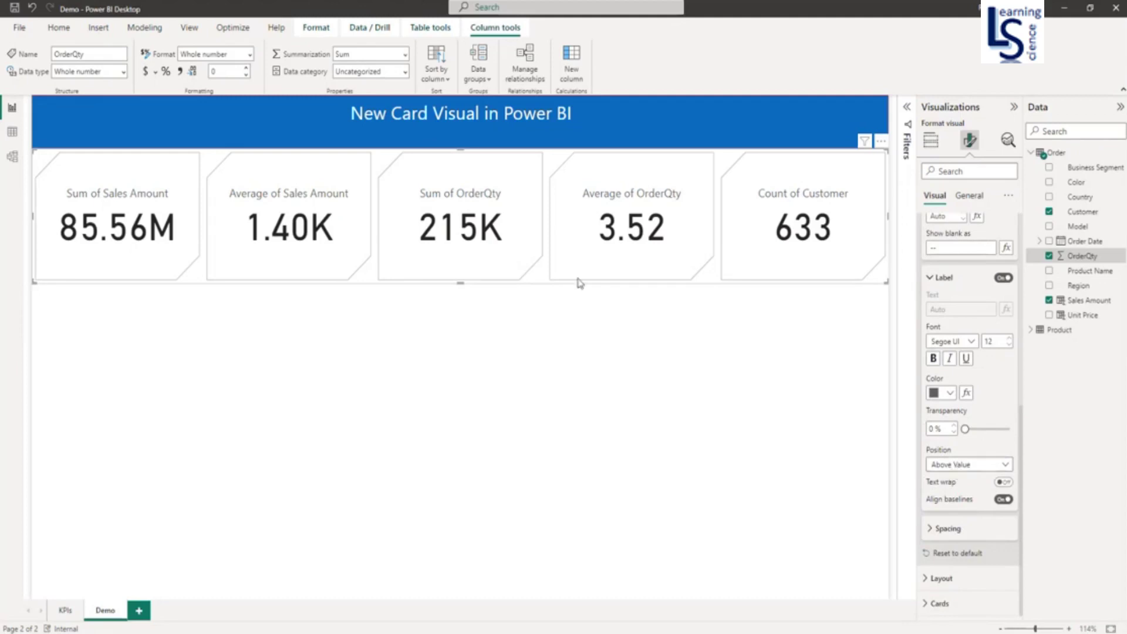
click(950, 393)
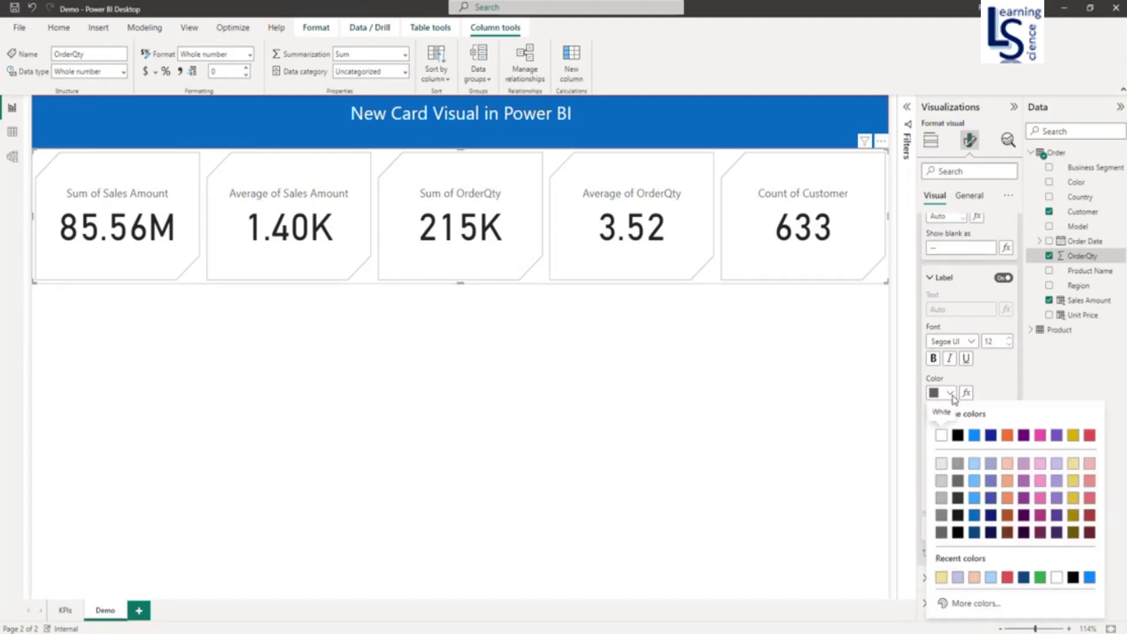
click(975, 516)
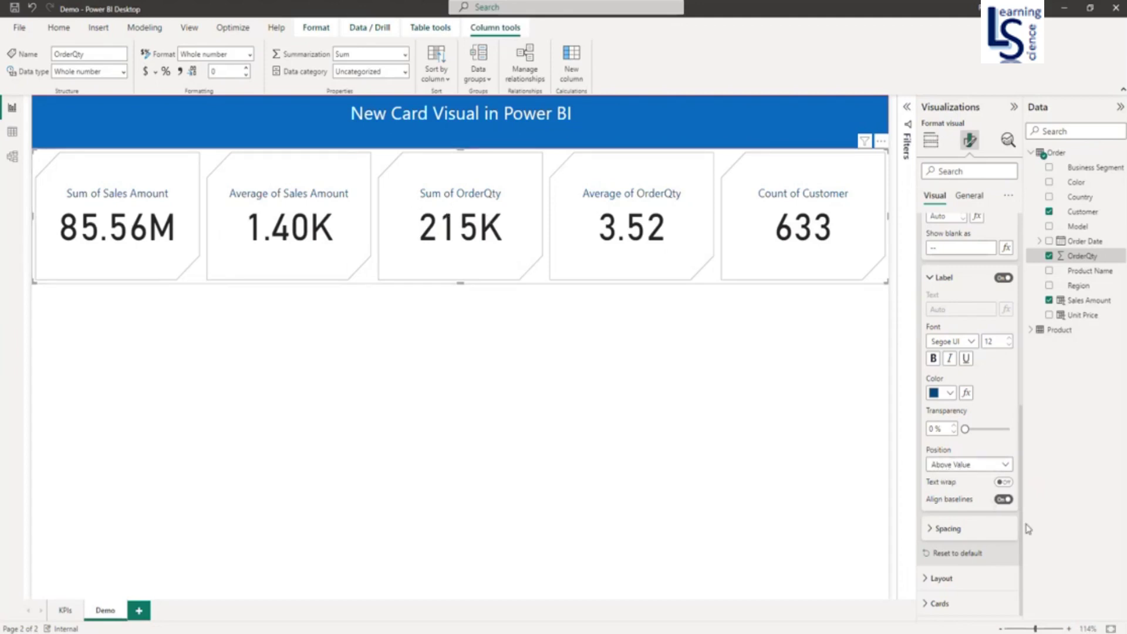
click(958, 466)
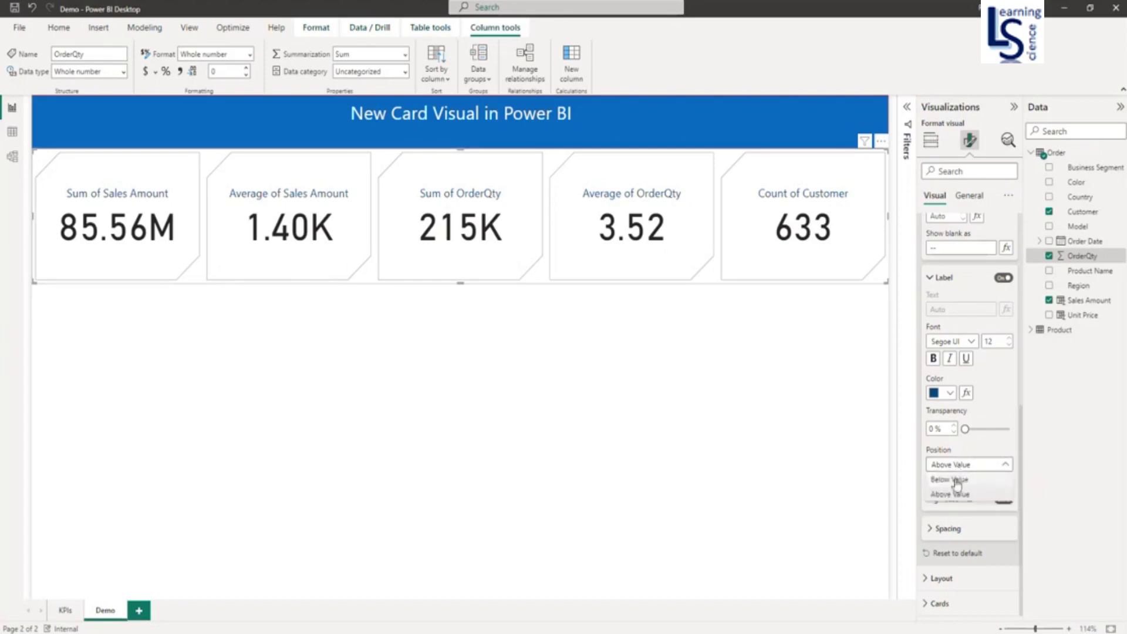
click(955, 479)
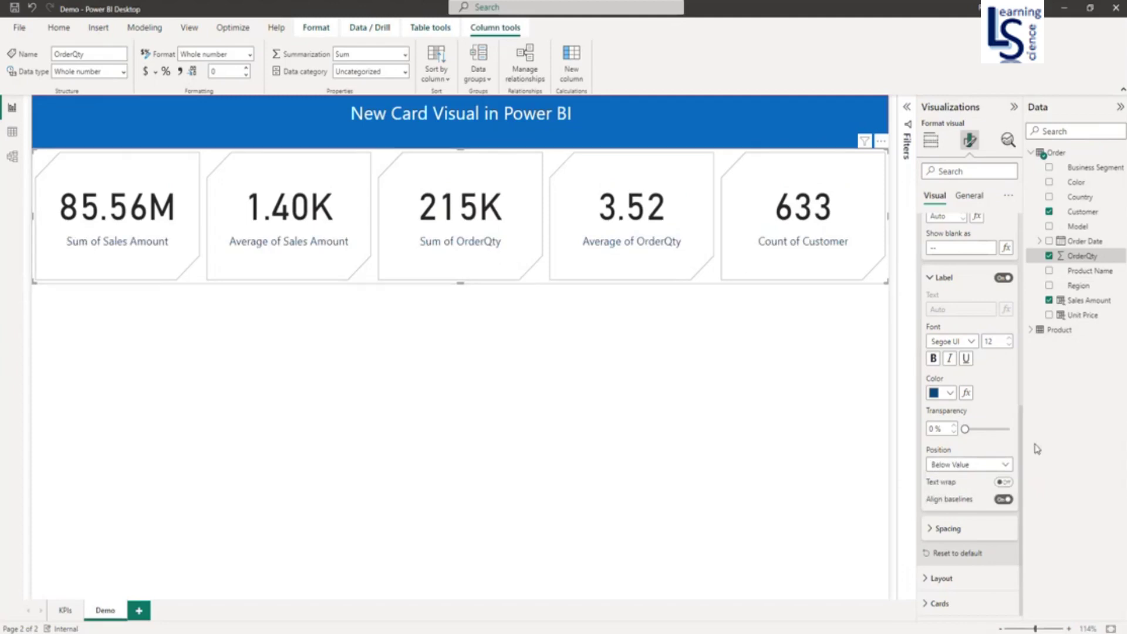
scroll(1005, 449, up, 5)
scroll(1005, 449, up, 2)
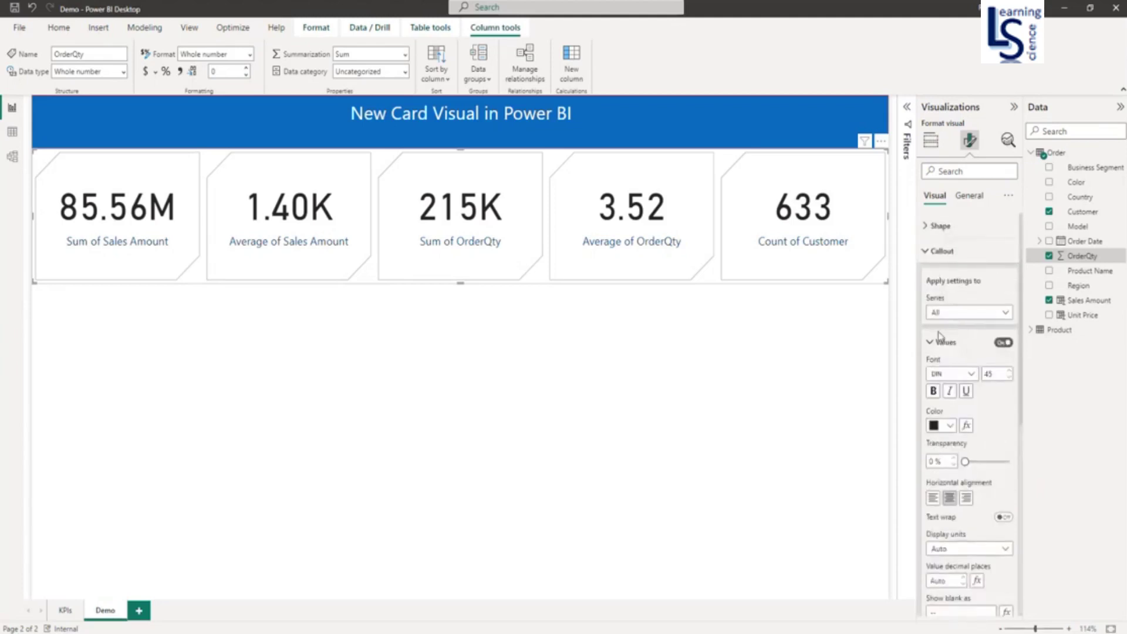
click(947, 314)
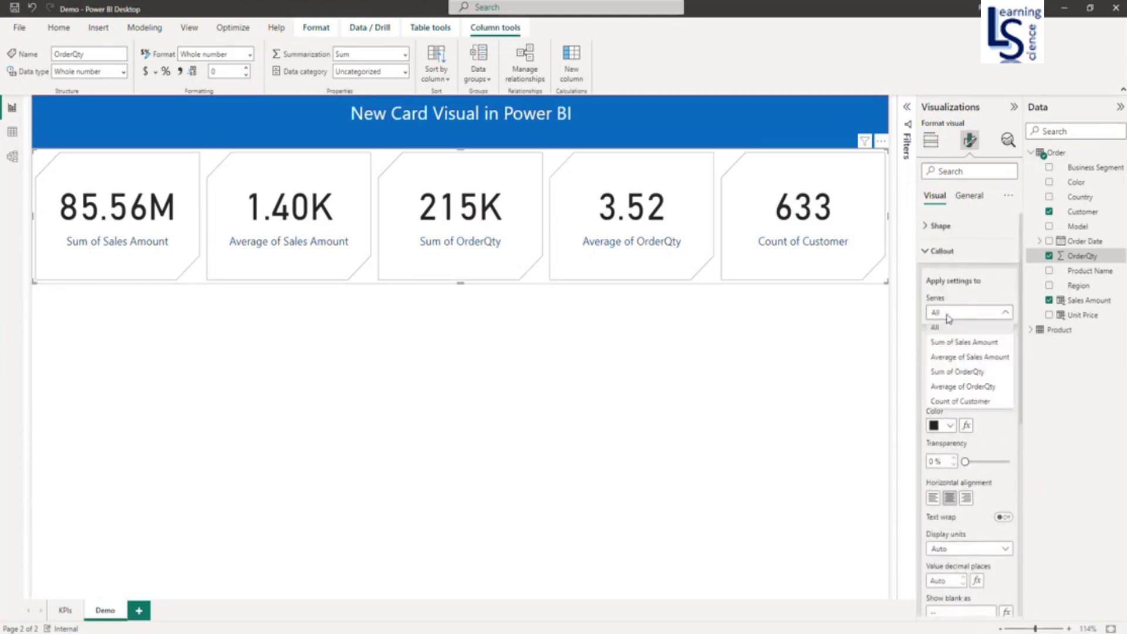
click(948, 346)
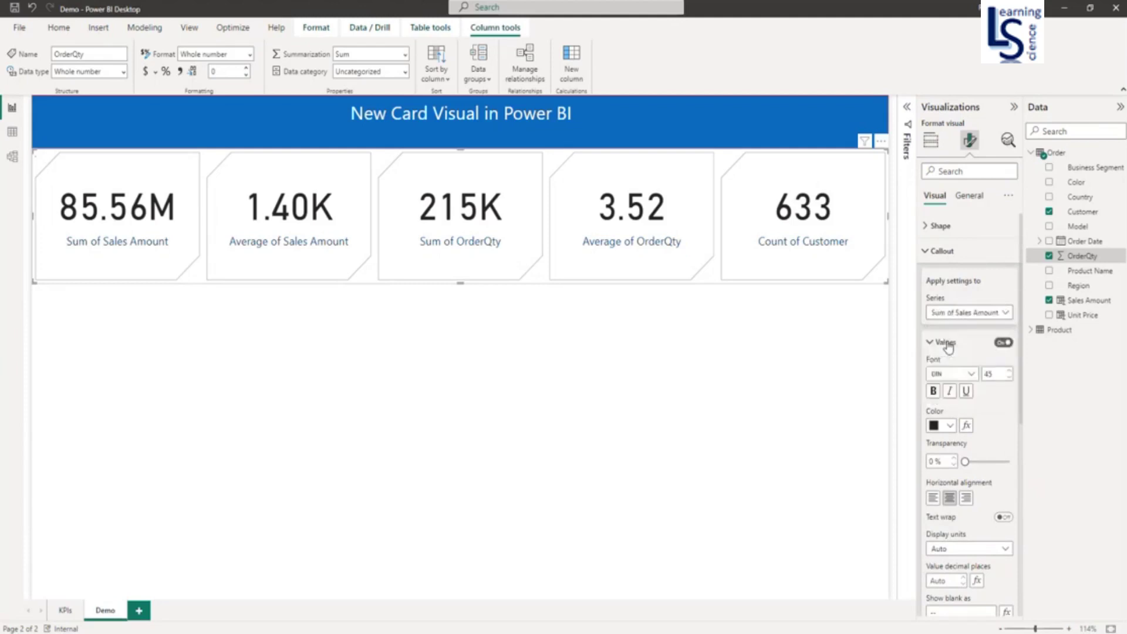
click(950, 427)
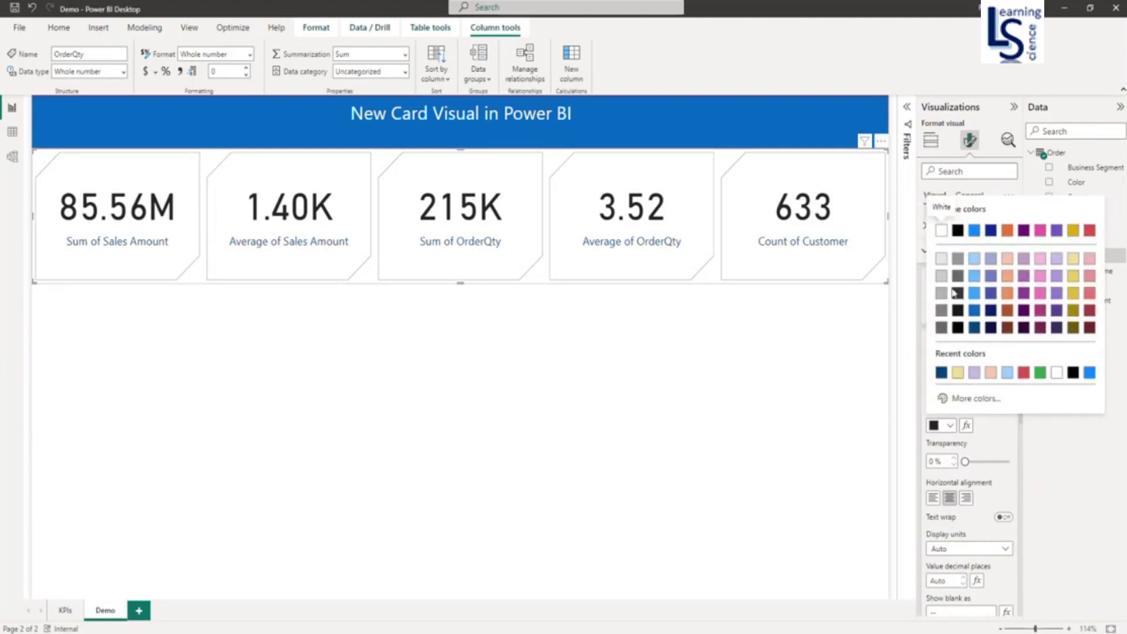
click(973, 259)
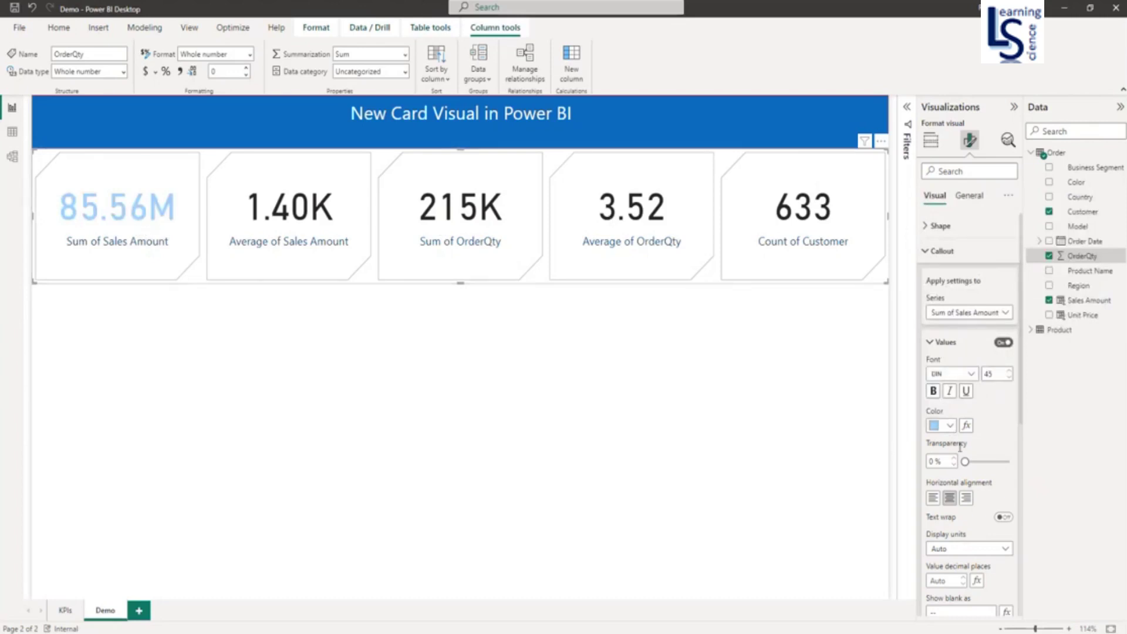
click(951, 426)
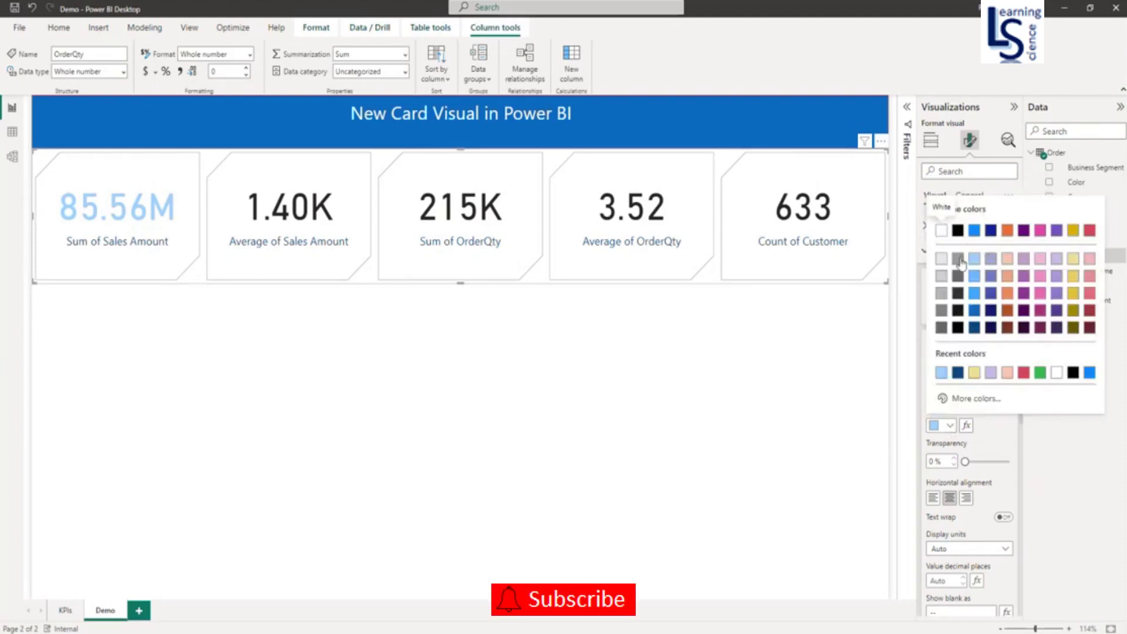
click(957, 231)
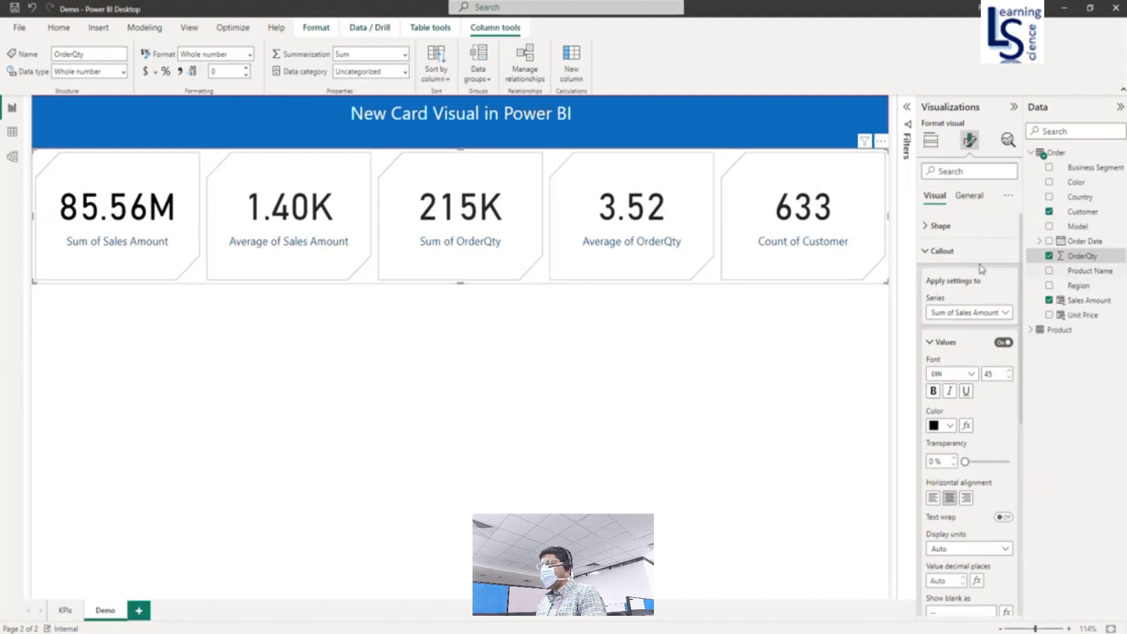
Step: Try vertical card orientation in Layout, then return the cards to side by side
click(928, 253)
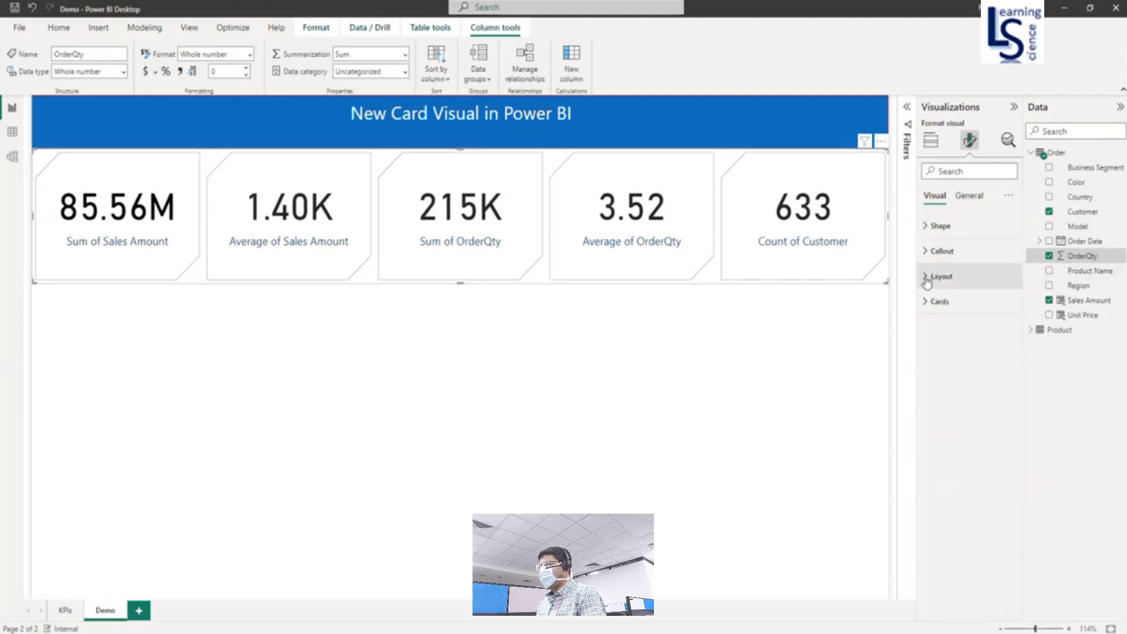
click(928, 277)
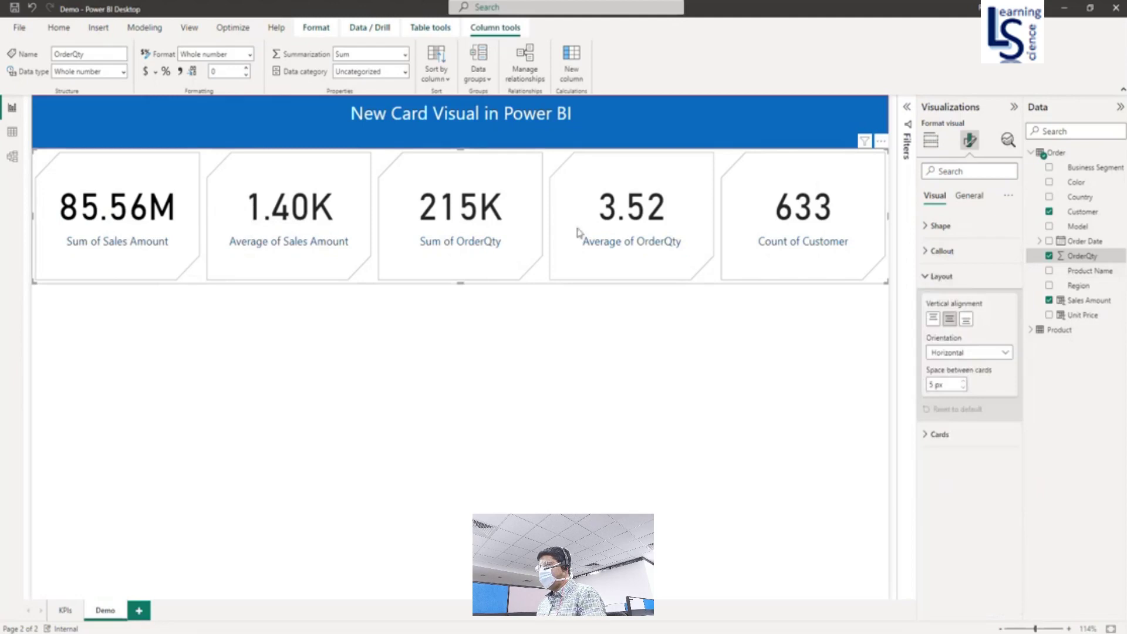
click(998, 354)
click(942, 382)
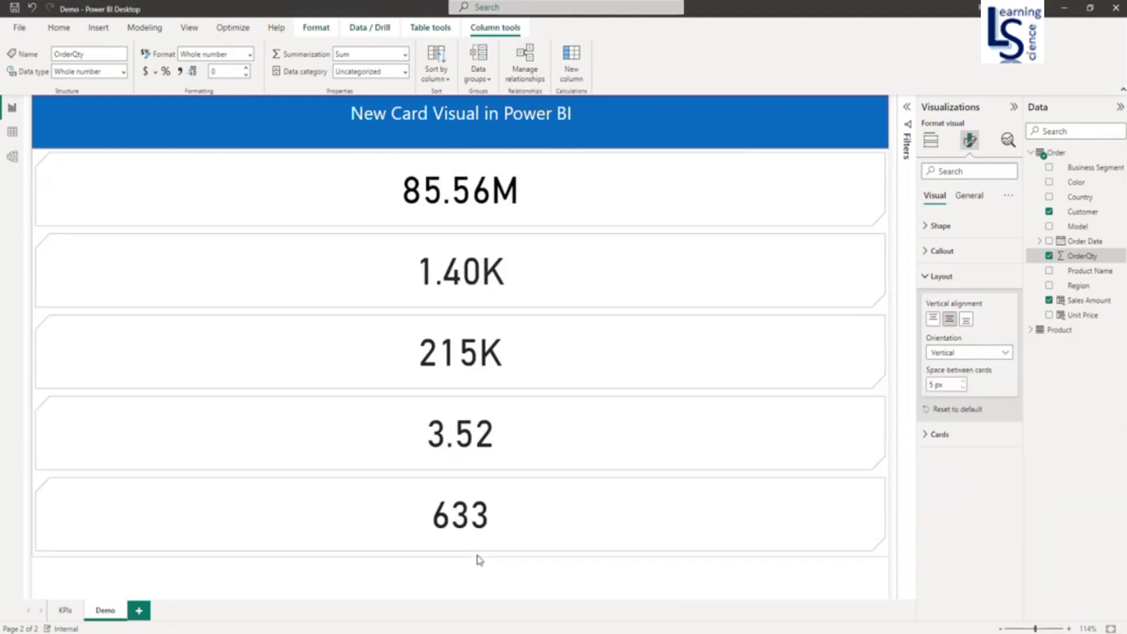
click(992, 355)
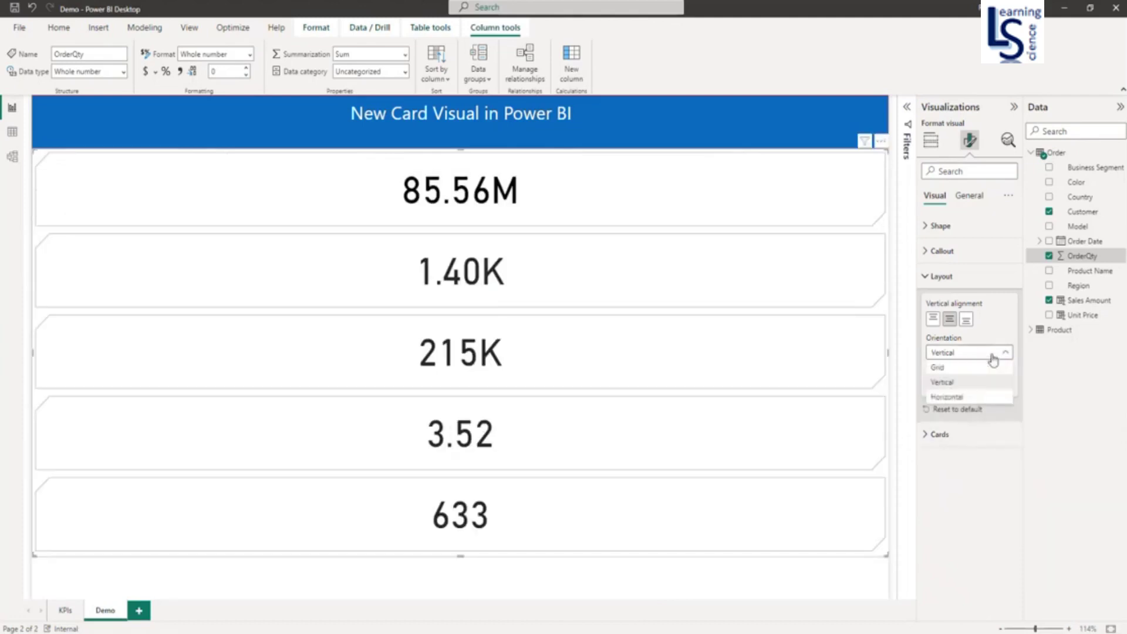
click(947, 397)
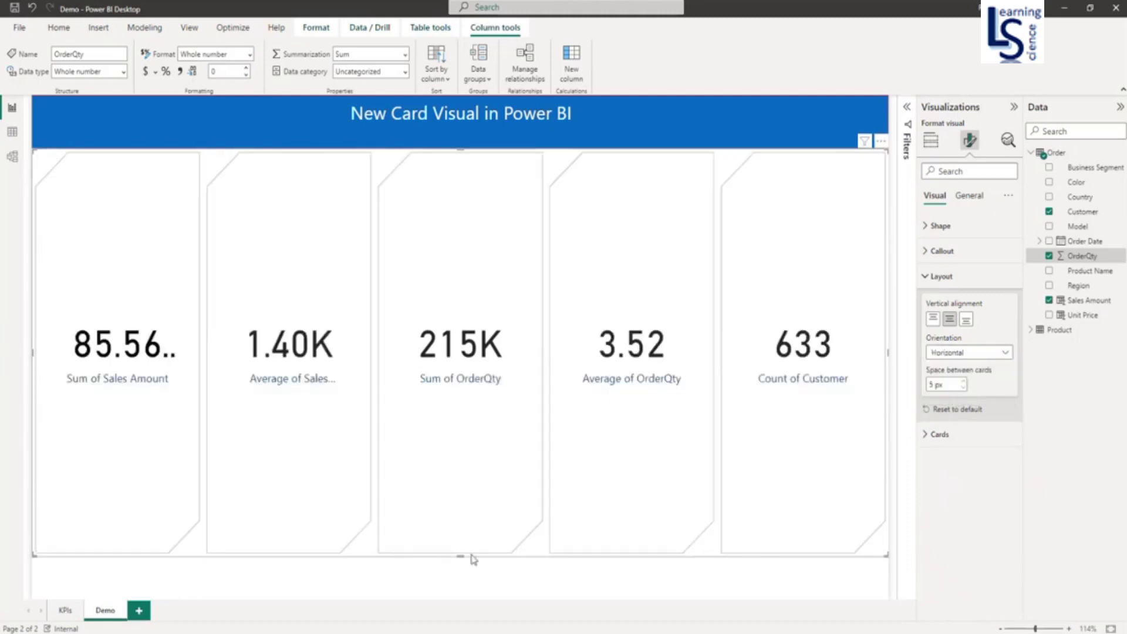
Step: Shorten the card visual to fit its row of cards and expand the Cards section
drag(459, 557, 499, 267)
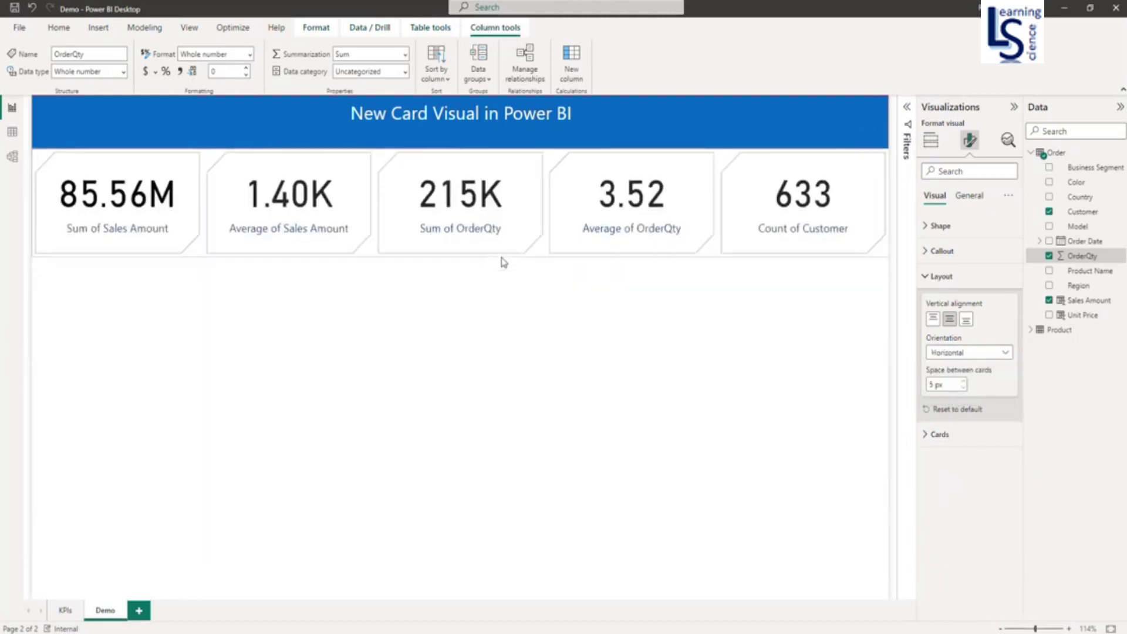
click(934, 280)
click(927, 303)
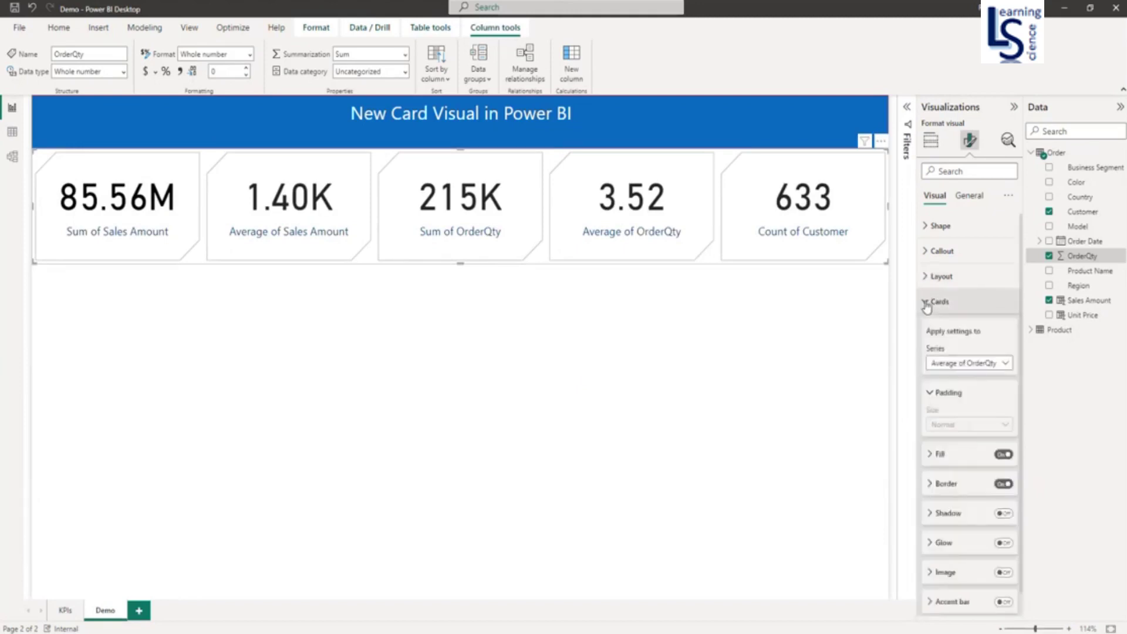
Step: Fill the Sum of Sales Amount card lavender at 34% transparency
click(988, 364)
click(959, 395)
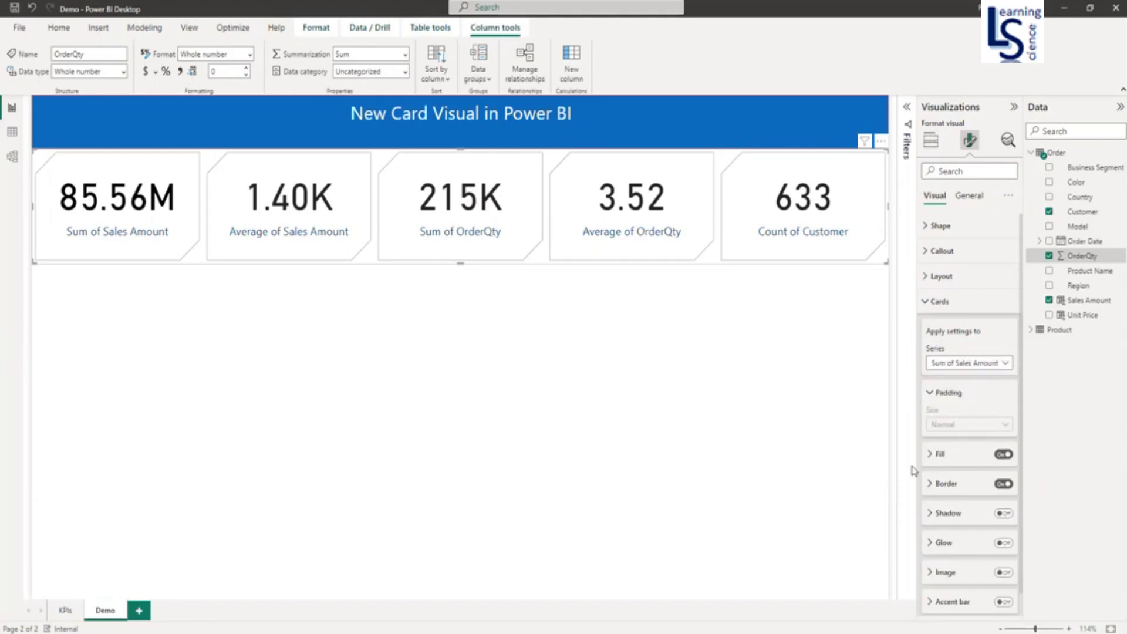
click(931, 457)
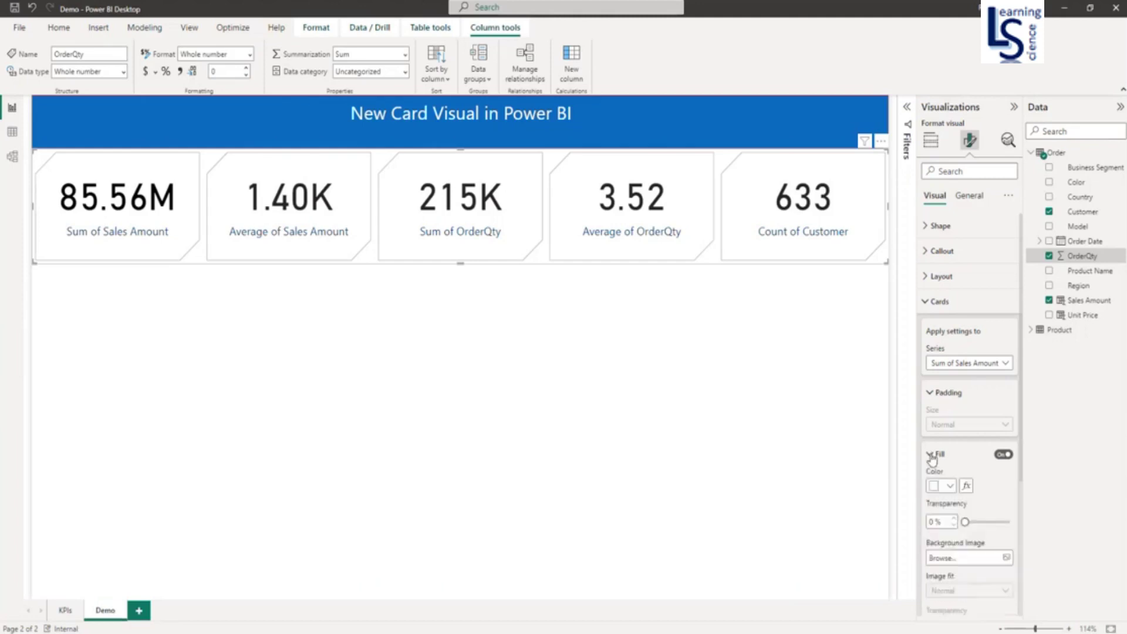
click(950, 487)
click(991, 319)
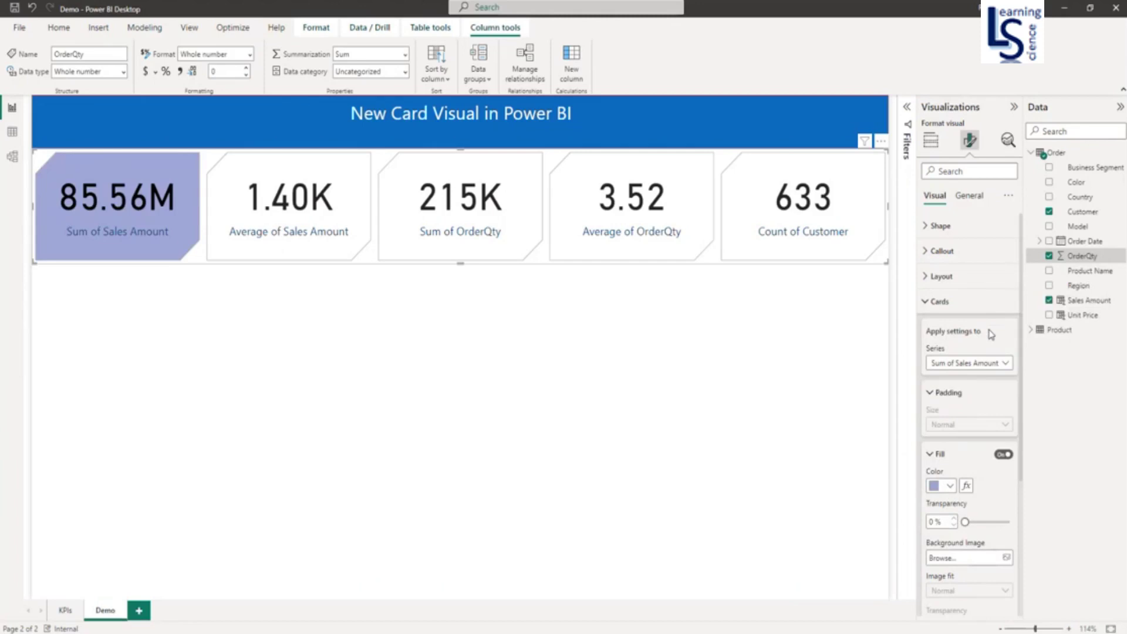
scroll(993, 474, down, 2)
drag(965, 461, 980, 460)
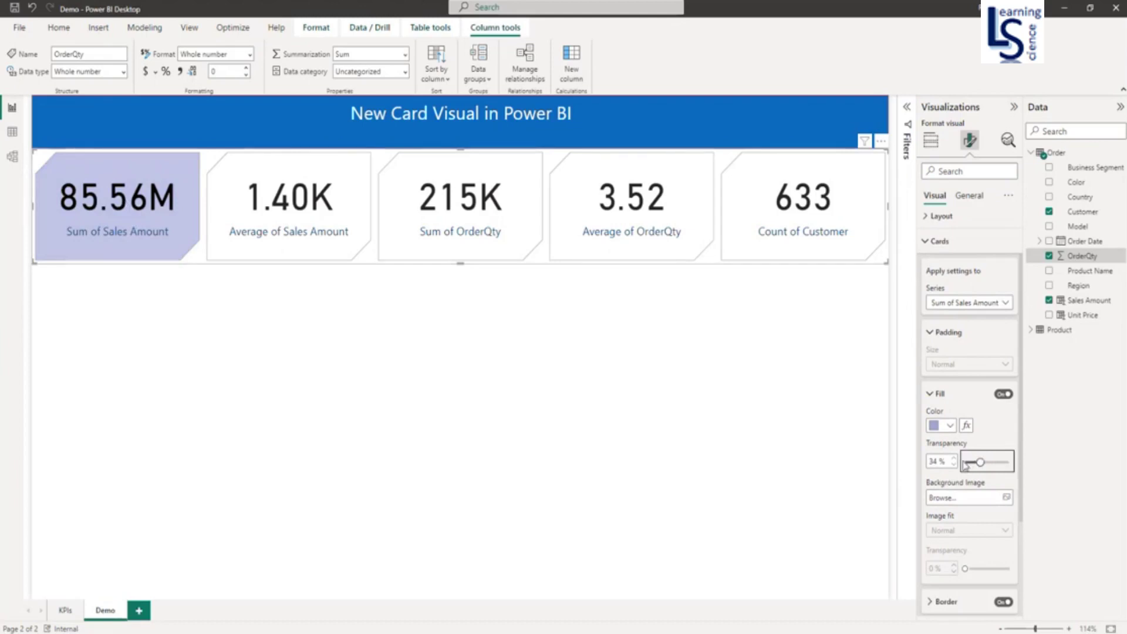
Step: Fill the Average of Sales Amount card salmon and the Sum of OrderQty card light blue
click(964, 303)
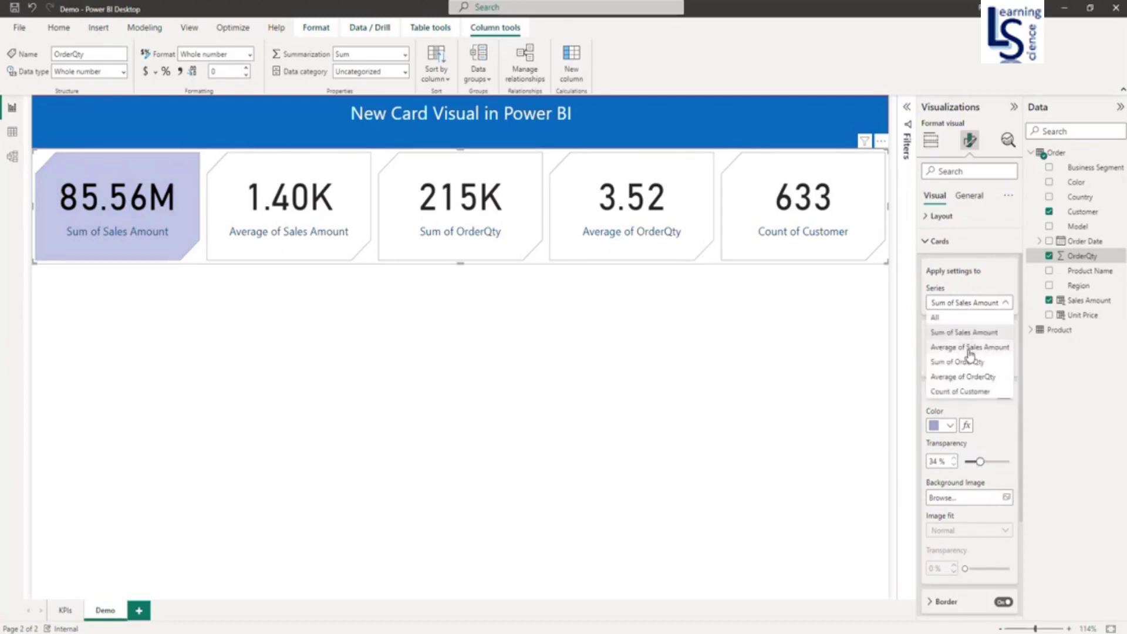
click(970, 350)
click(950, 426)
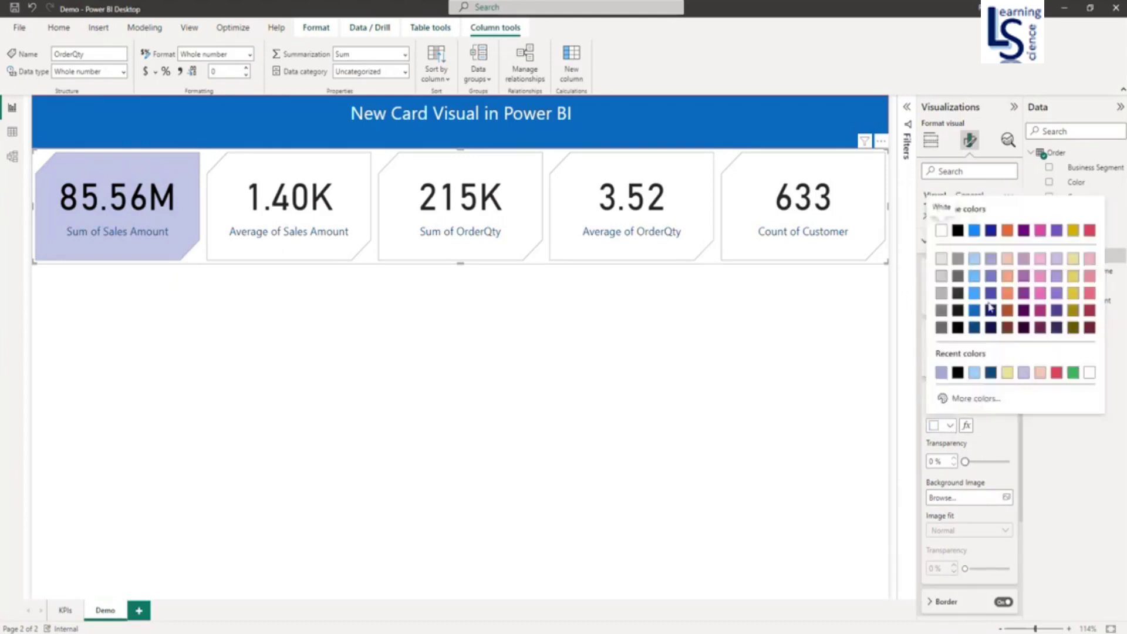
click(1007, 260)
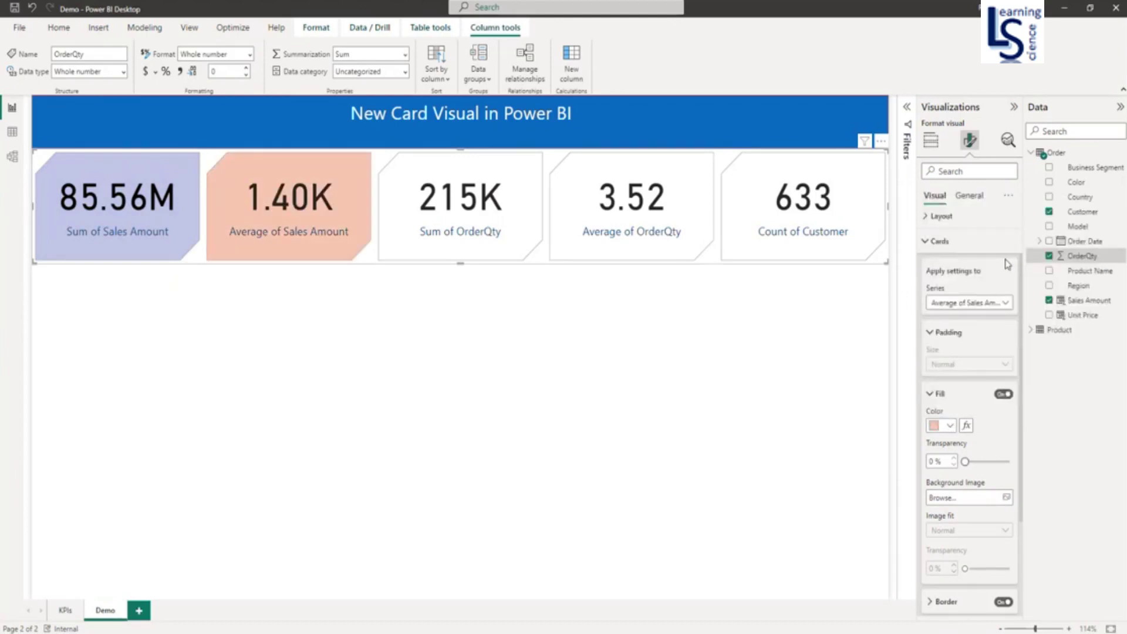
click(970, 303)
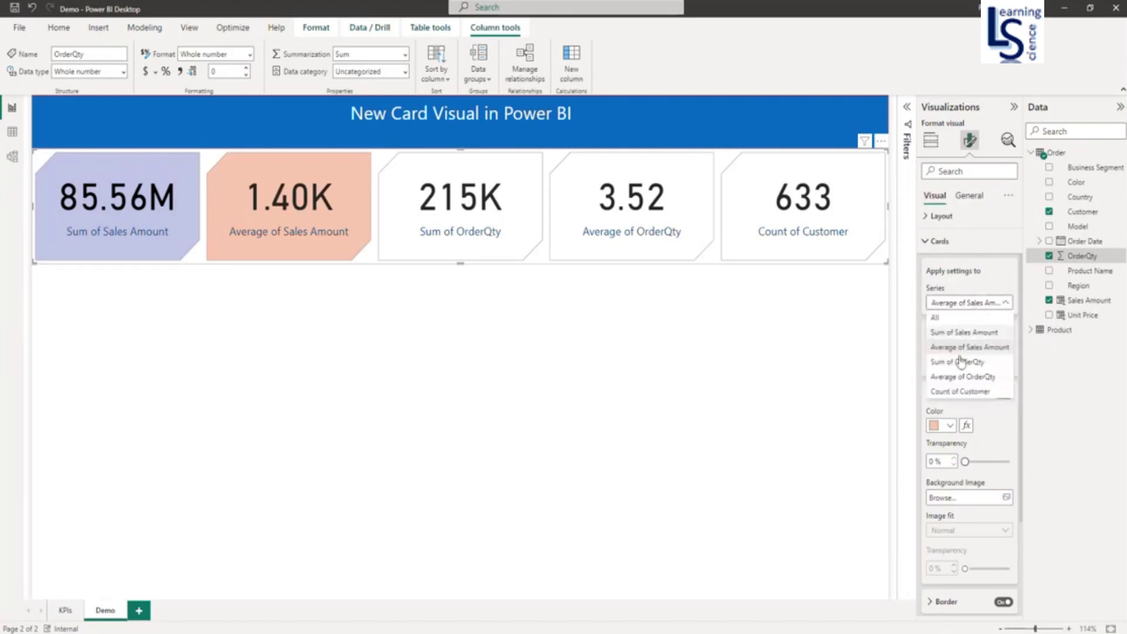
click(961, 363)
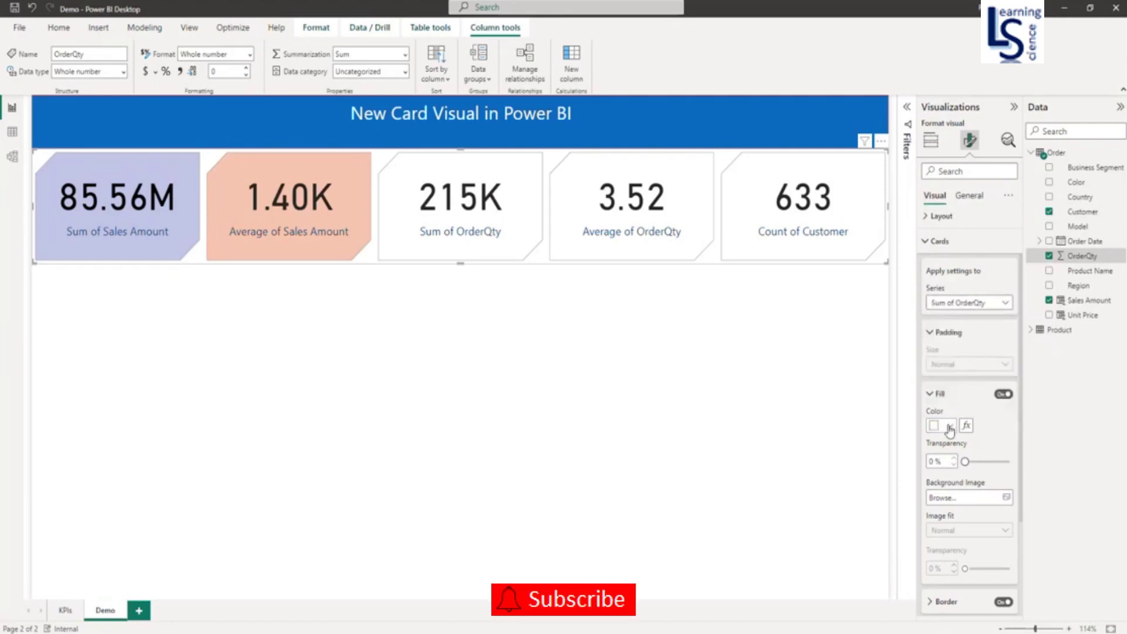
click(946, 425)
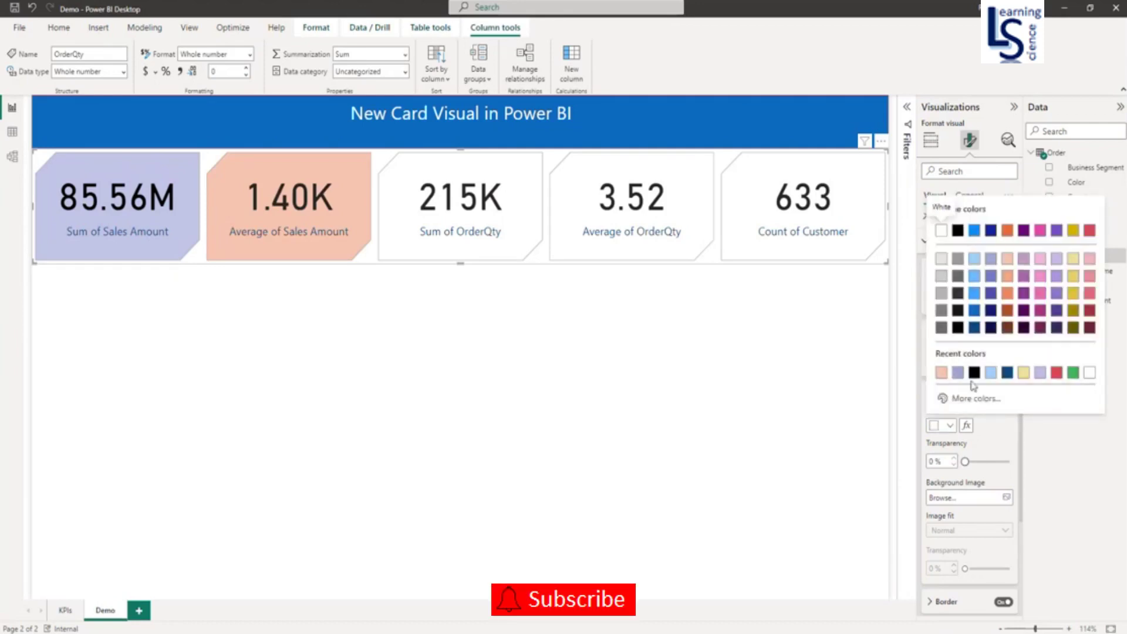
click(975, 259)
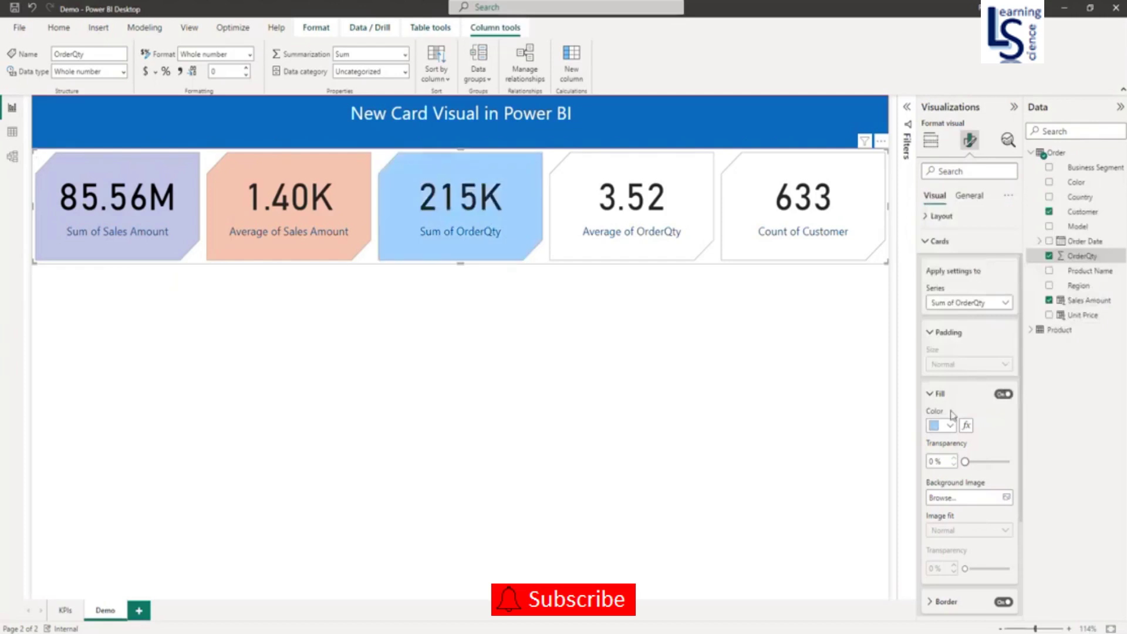
Step: Fill the Average of OrderQty card pink and the Count of Customer card light yellow
click(965, 304)
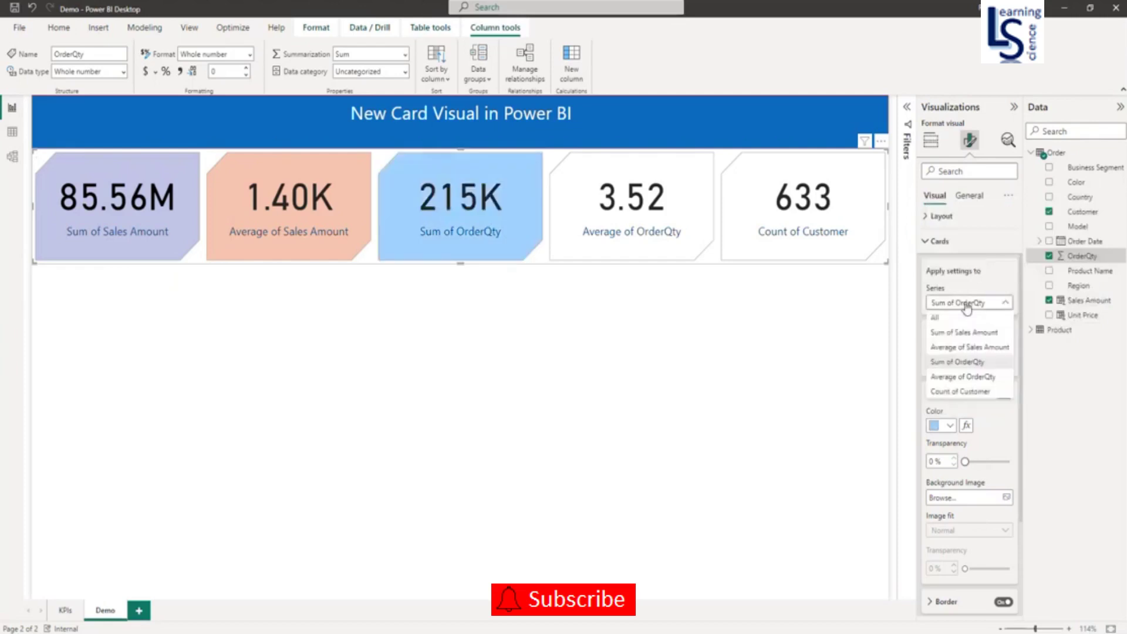
click(964, 378)
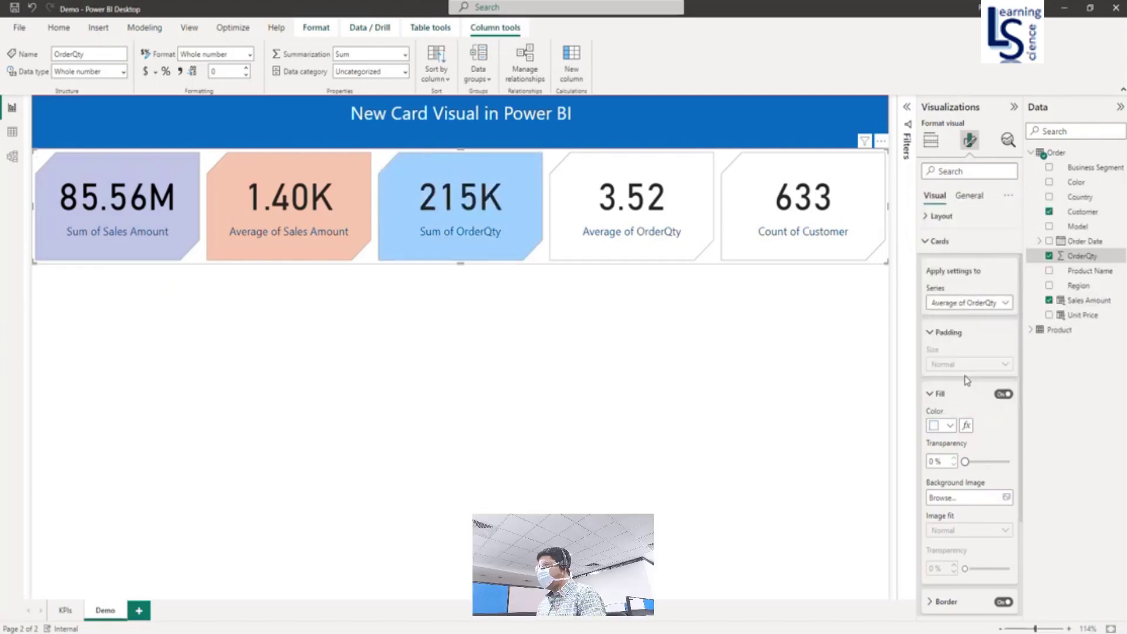
click(951, 427)
click(1040, 275)
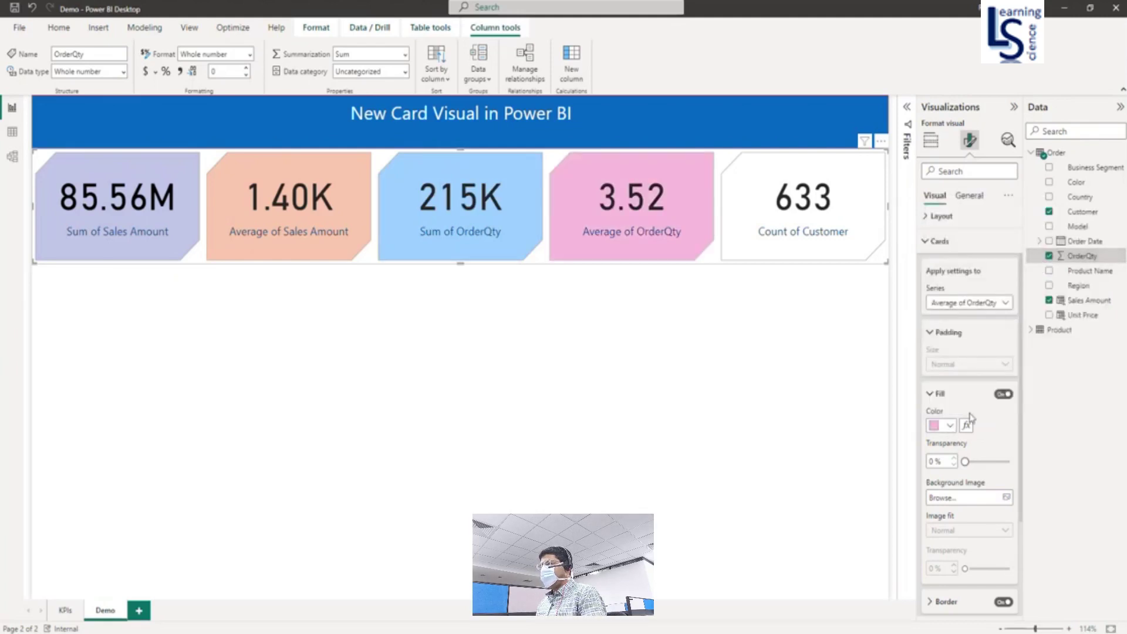
click(969, 303)
click(962, 391)
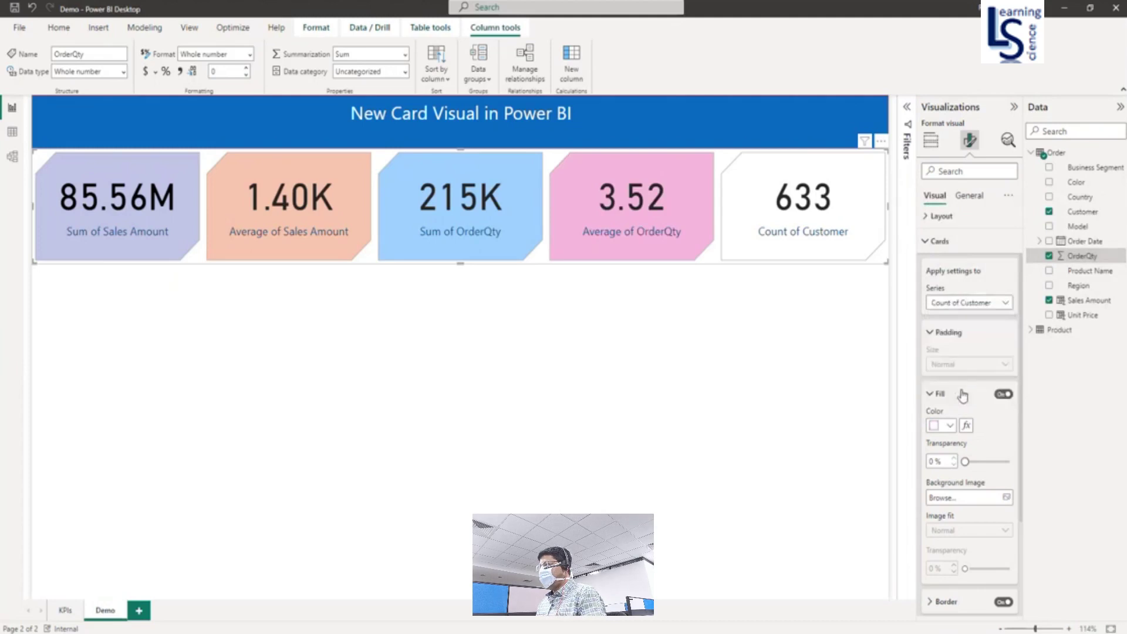
click(949, 425)
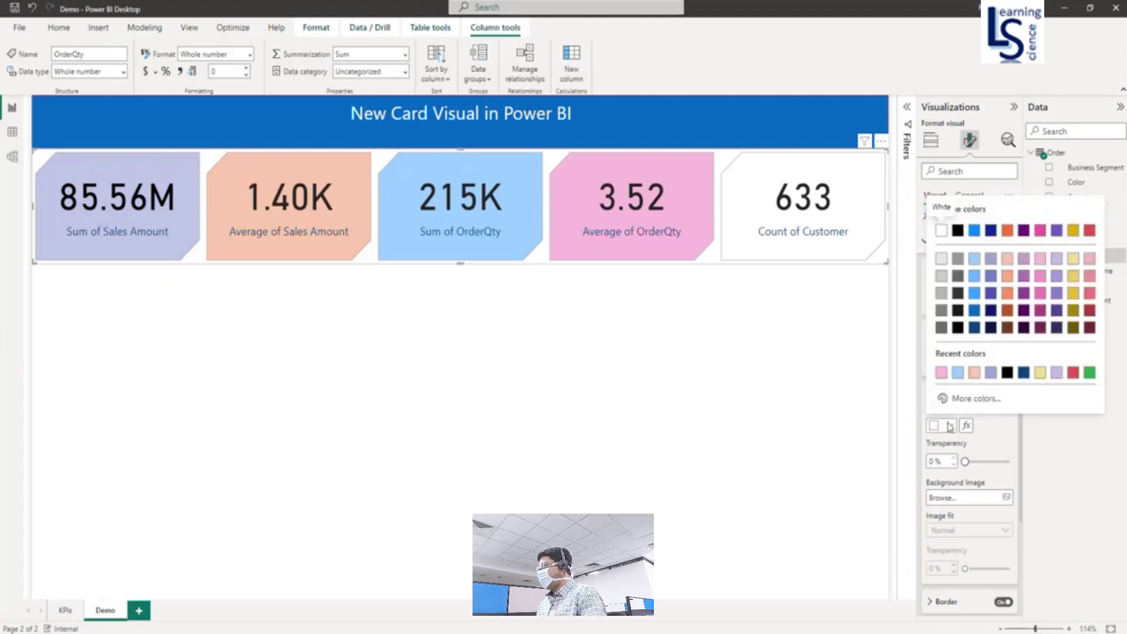
click(1073, 258)
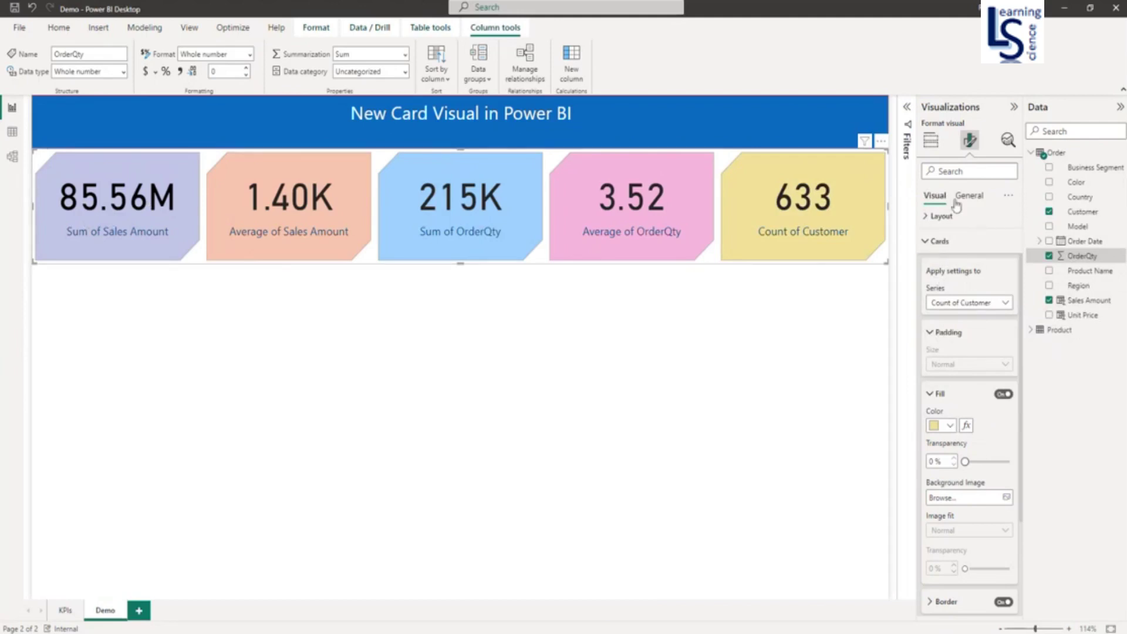
click(926, 243)
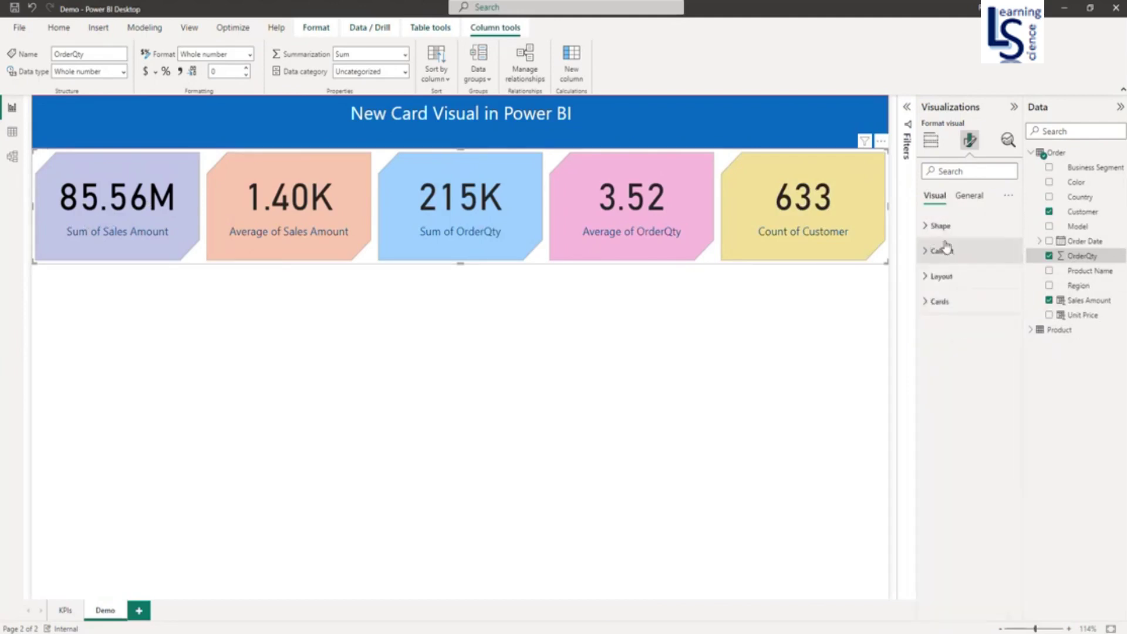
click(927, 302)
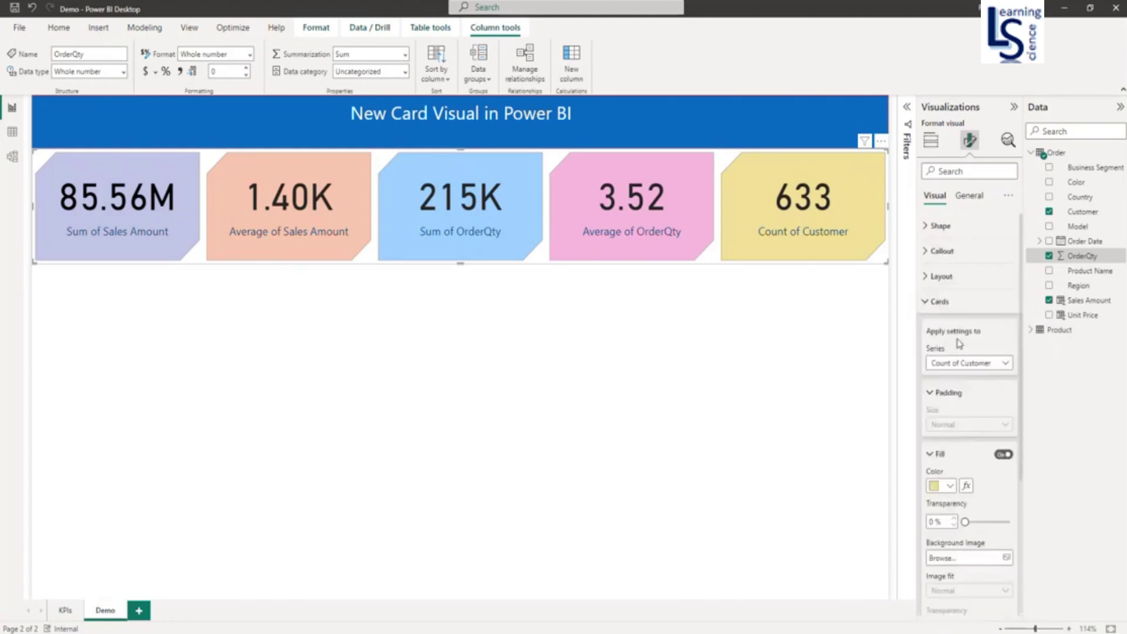
click(927, 303)
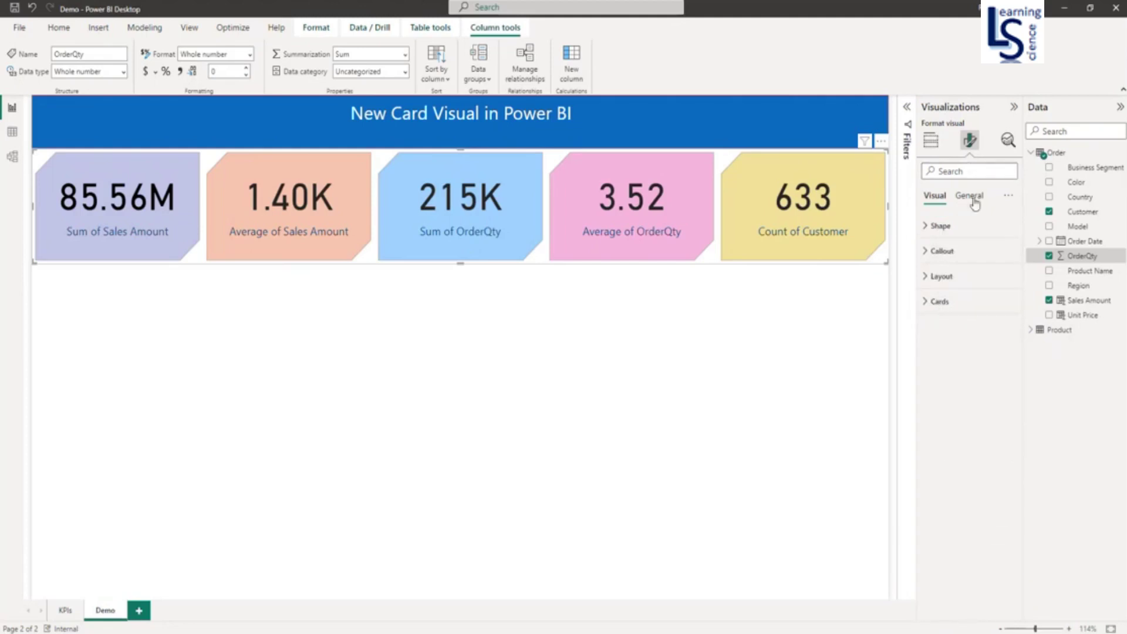
click(970, 201)
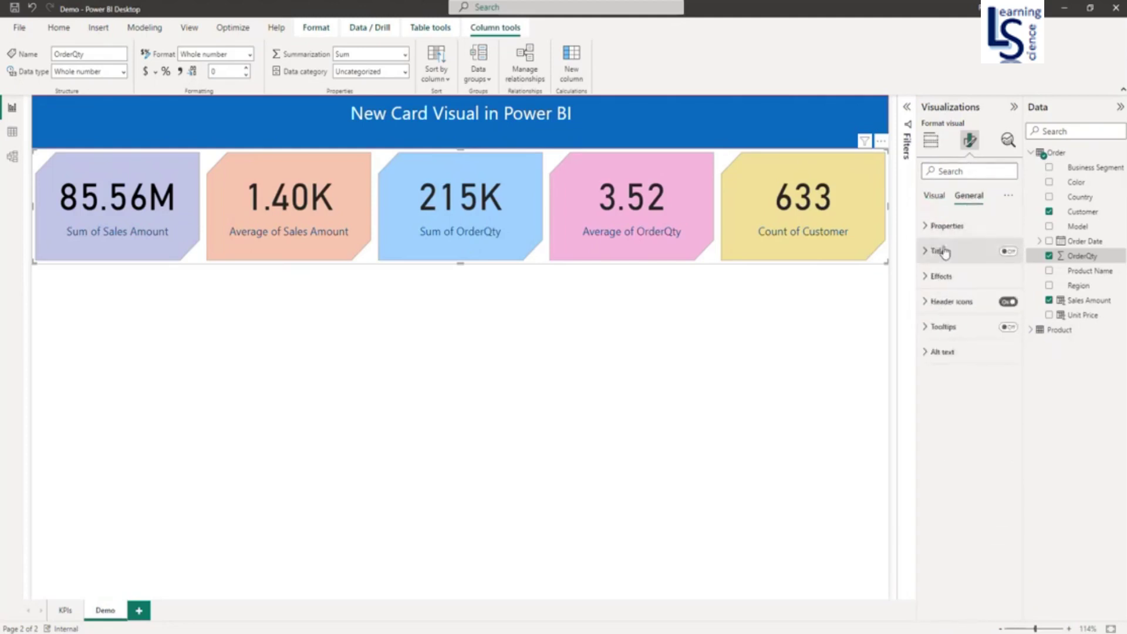
Step: Turn on a centred 'Sales & Order KPIs' title at font size 20, and enable the subtitle
click(1010, 252)
click(926, 251)
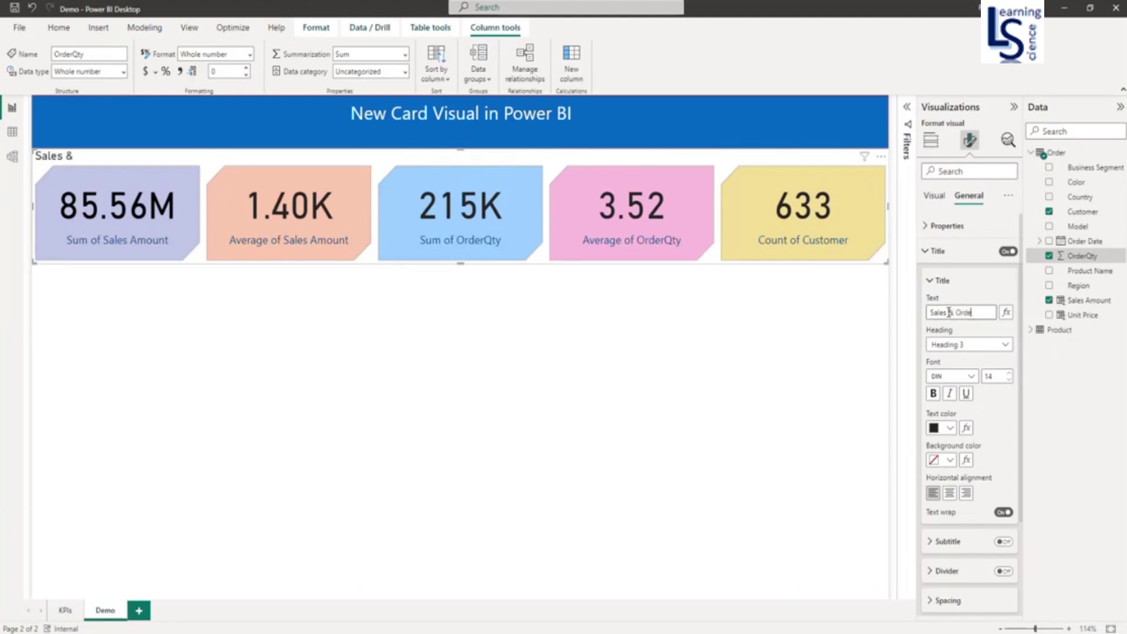
text(Q)
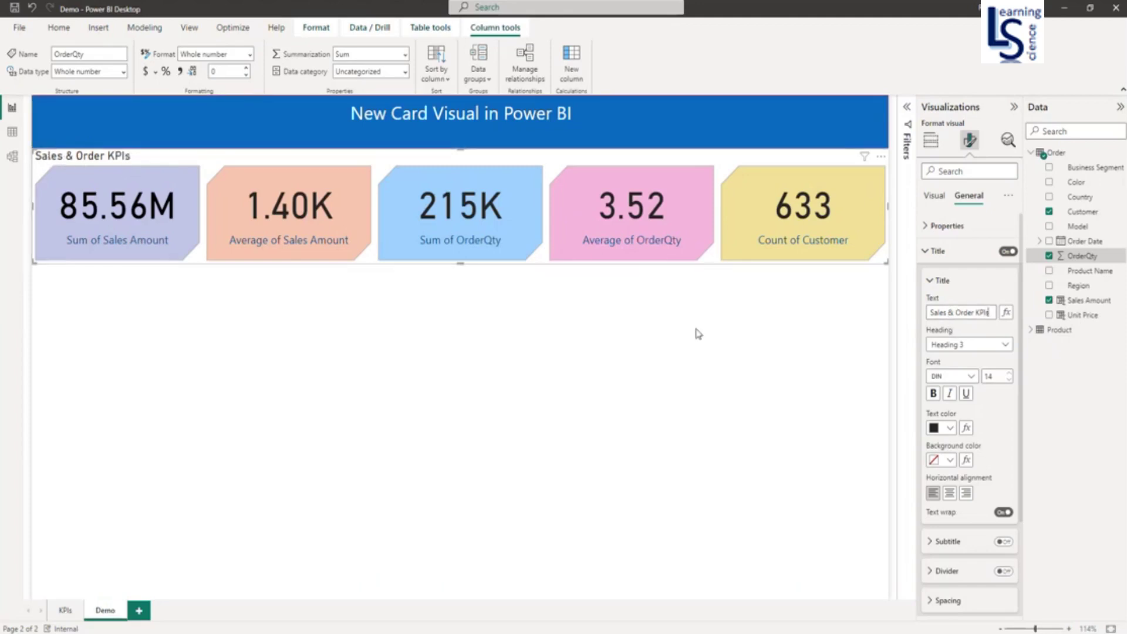
click(1008, 373)
click(1009, 374)
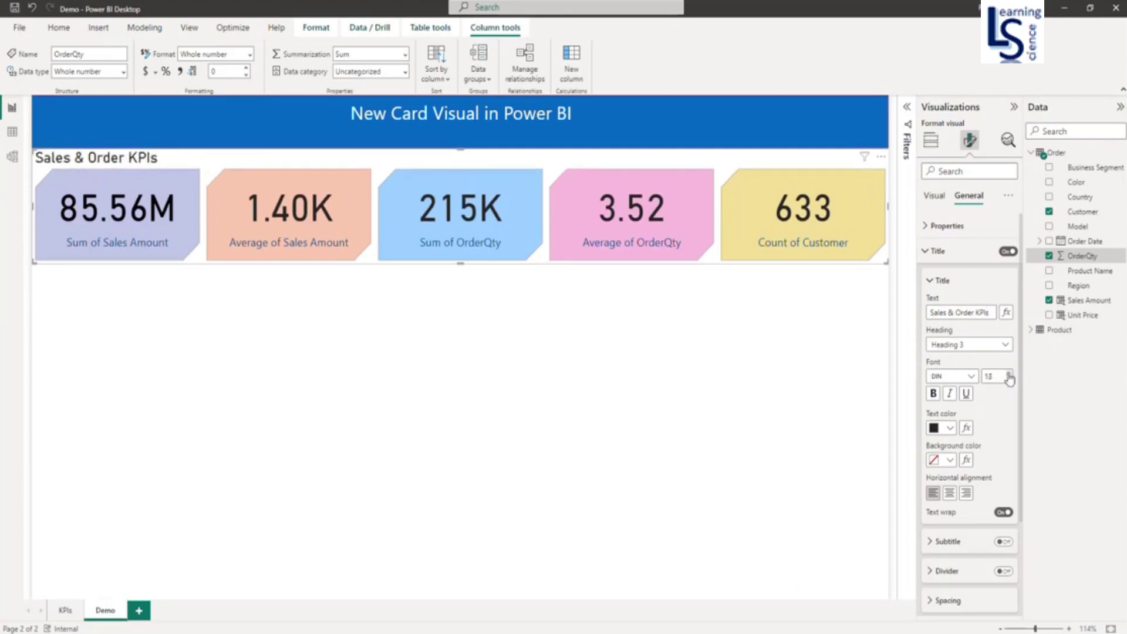
click(1009, 373)
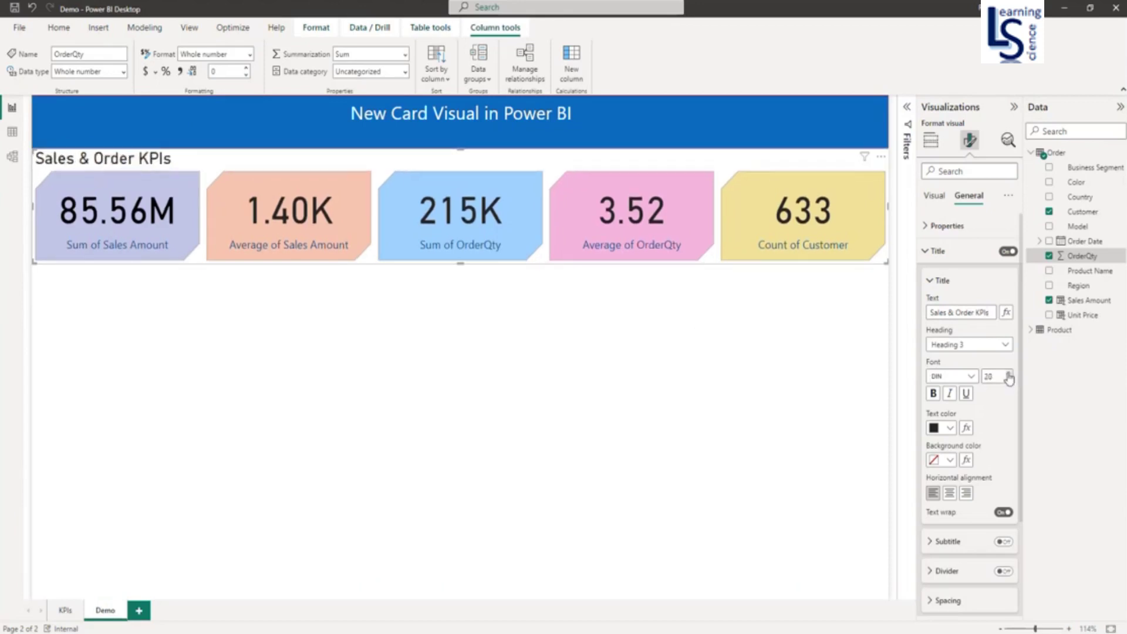
click(950, 495)
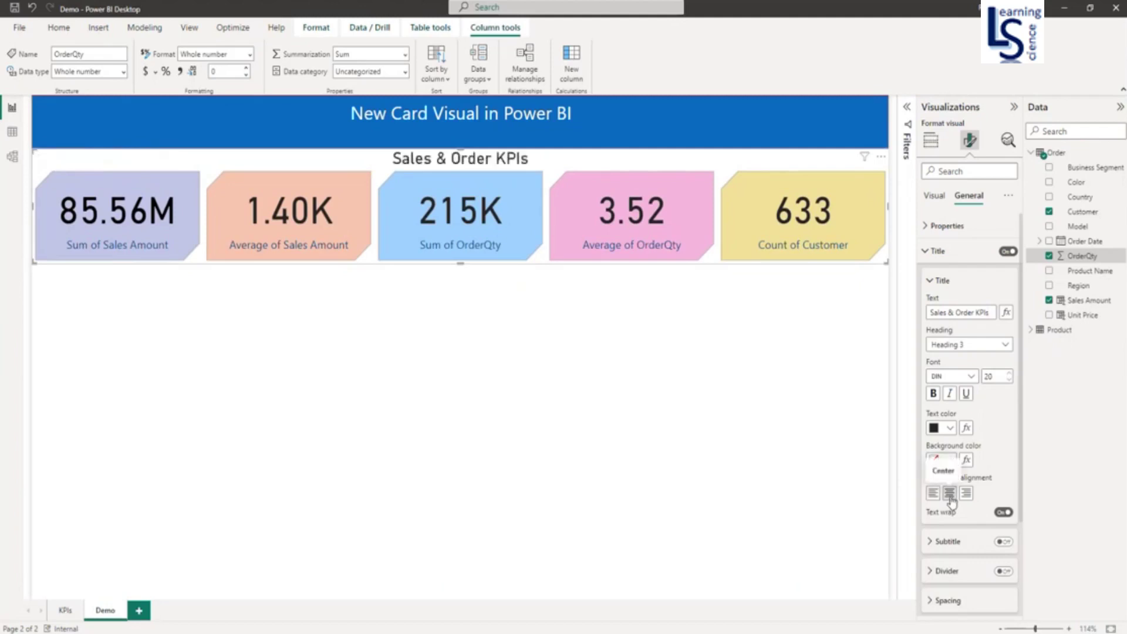
click(930, 282)
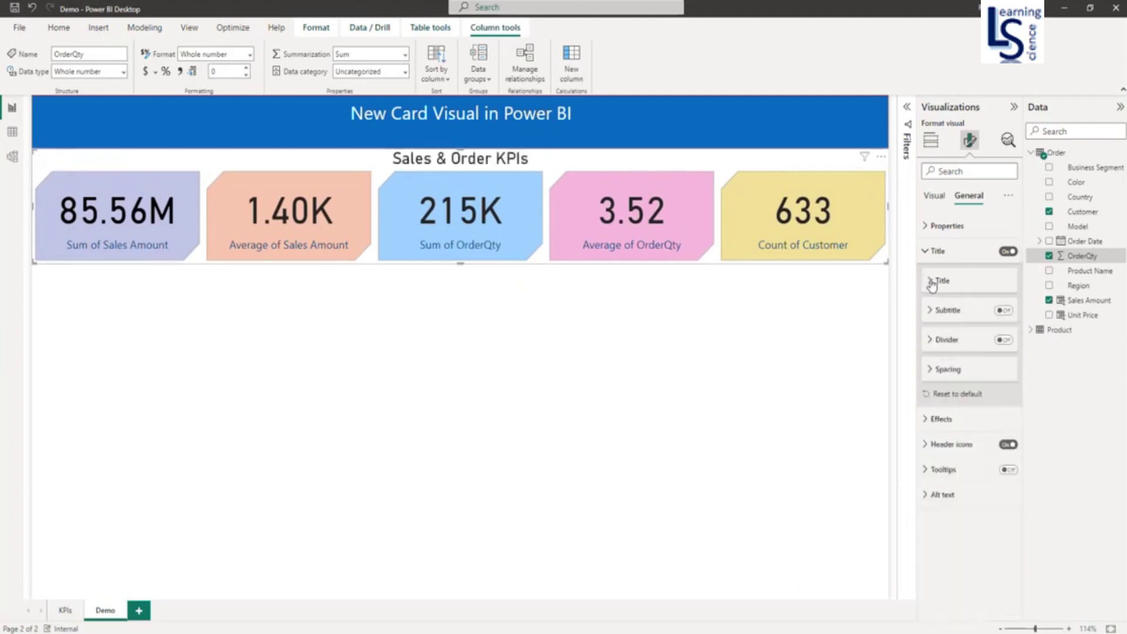
click(1007, 312)
Step: Set the subtitle text to 'Average / Total', centred and coloured red
click(930, 310)
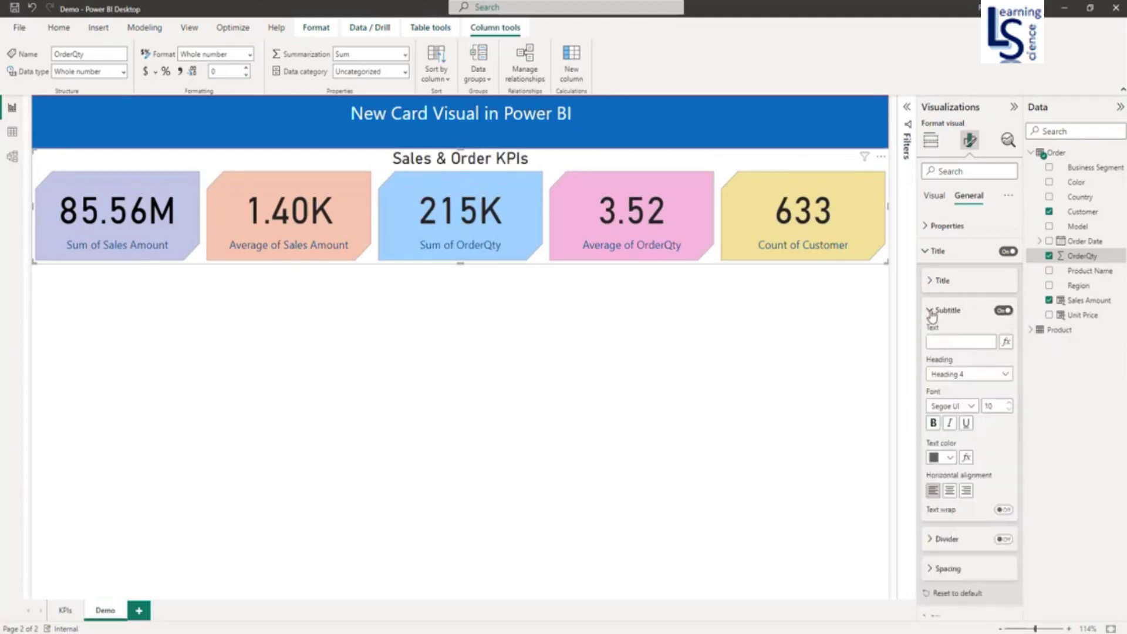
click(941, 344)
text(Av)
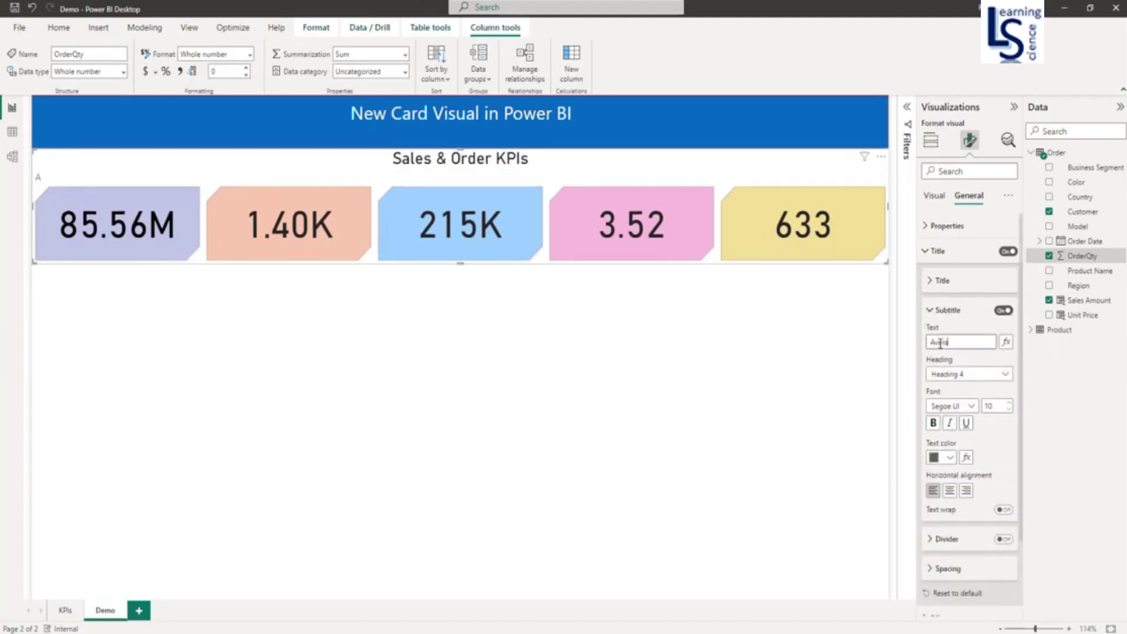
text(erage / Total)
click(950, 493)
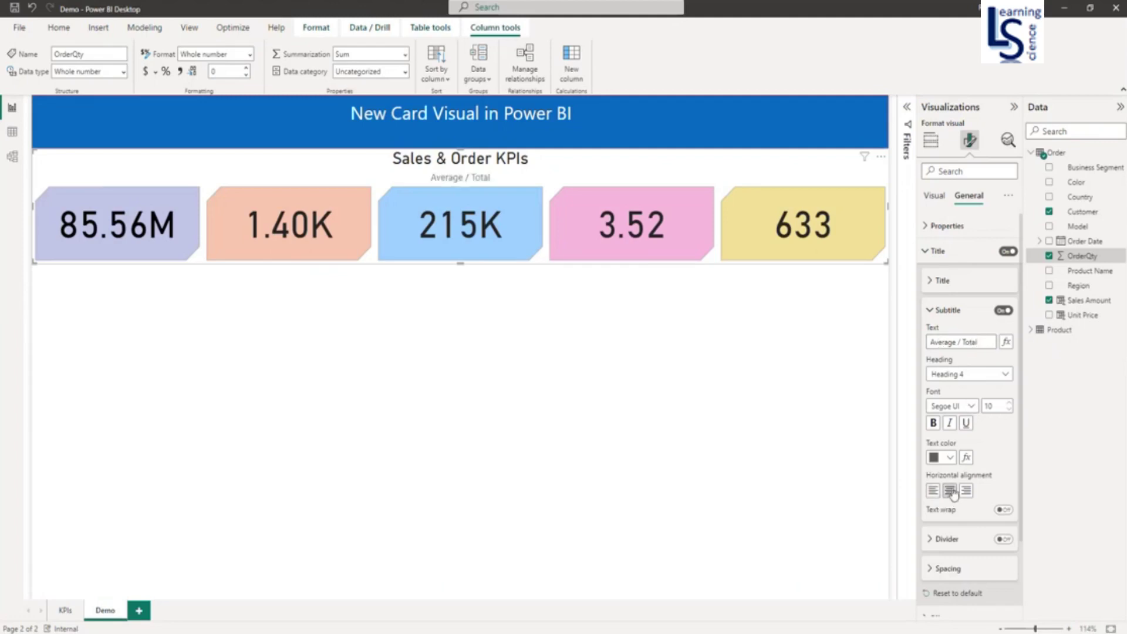
click(951, 461)
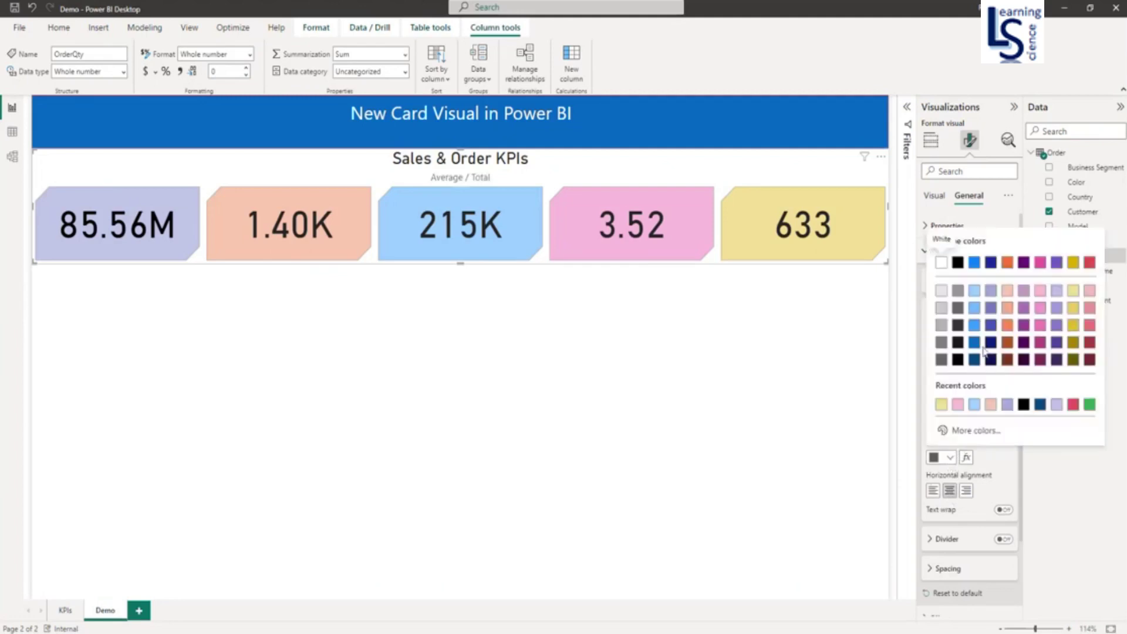
click(1090, 268)
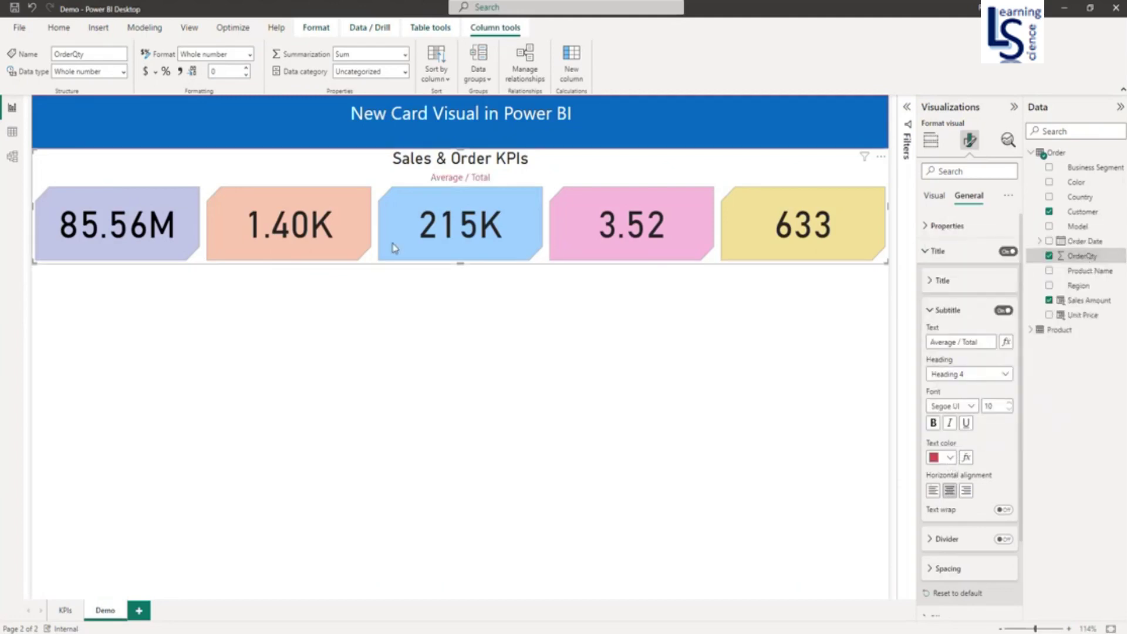
Step: Make the visual taller to show card labels and add a blue divider under the title
drag(461, 270, 455, 296)
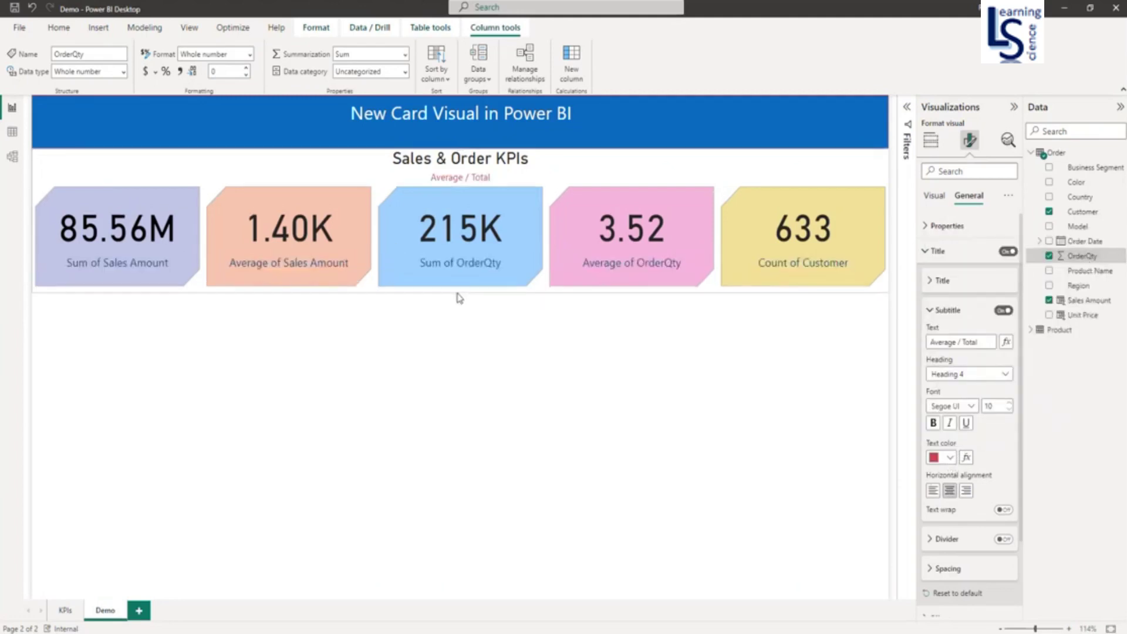
click(932, 312)
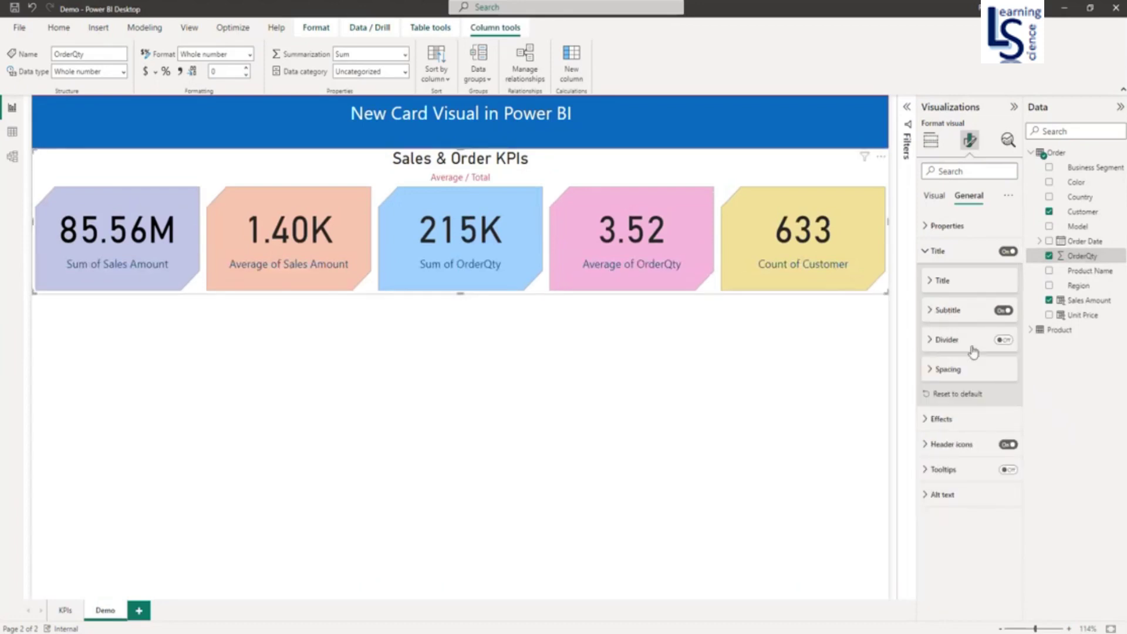
click(1004, 340)
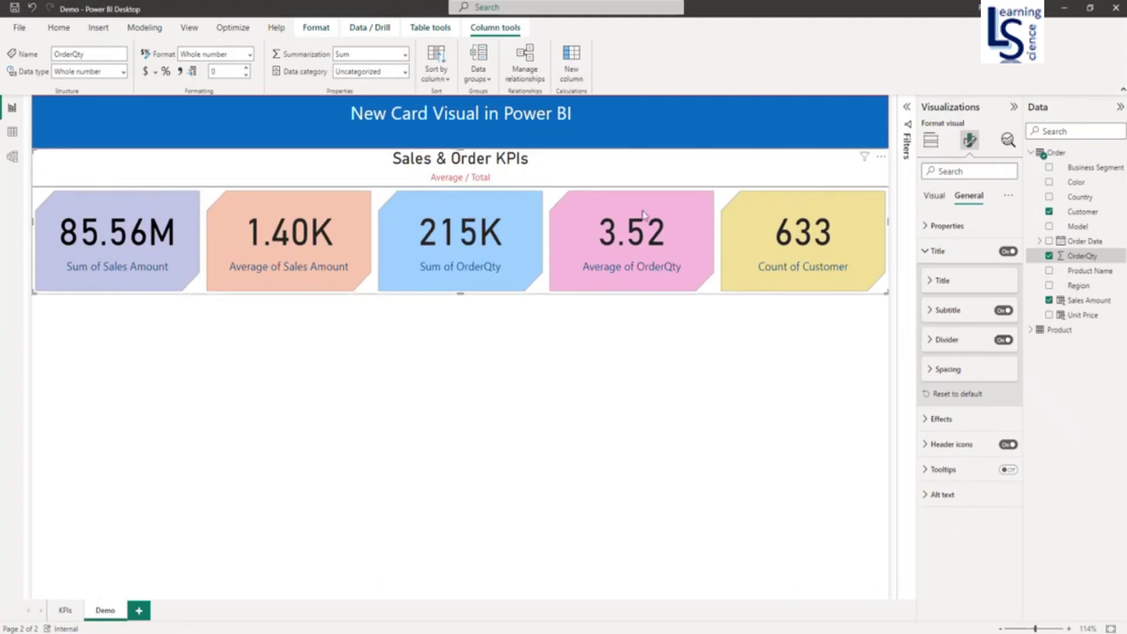
click(932, 342)
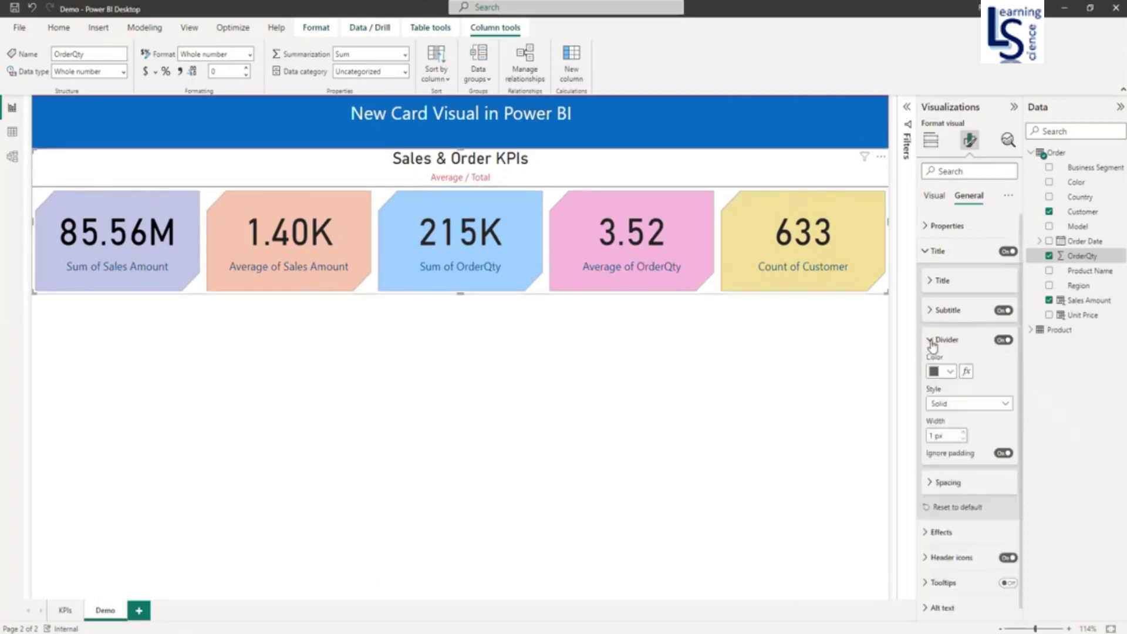
click(948, 372)
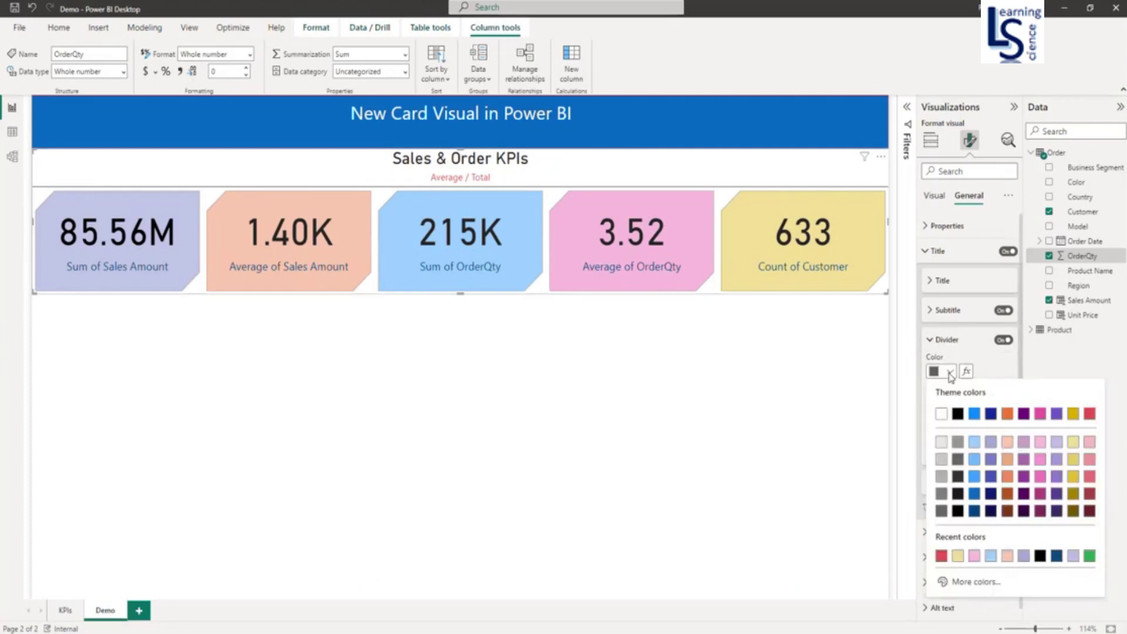
click(975, 494)
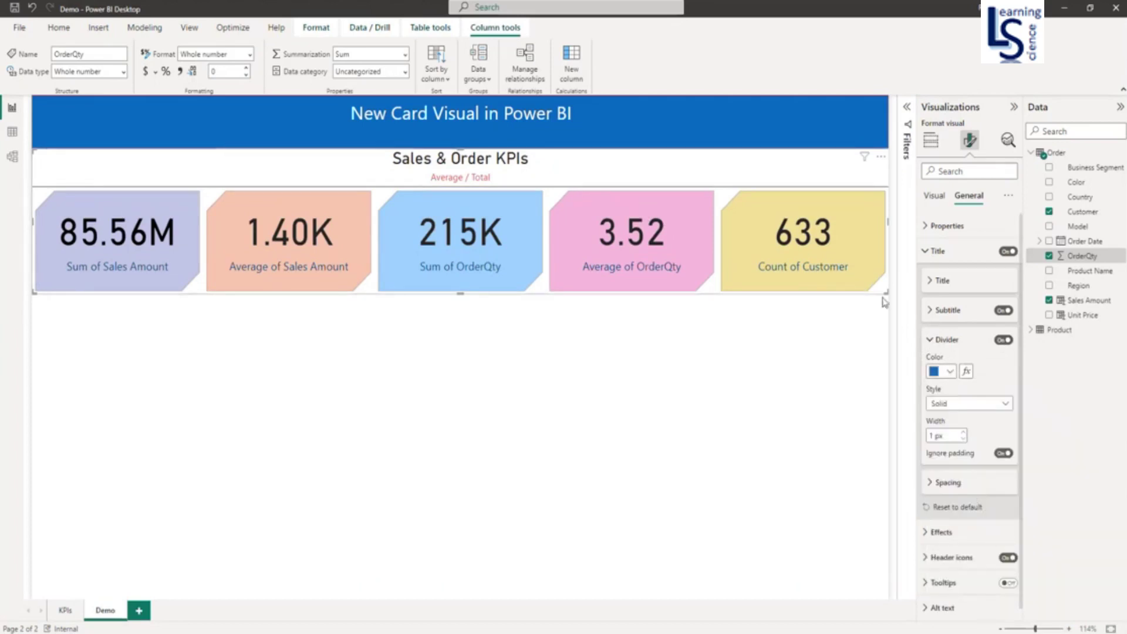
click(931, 340)
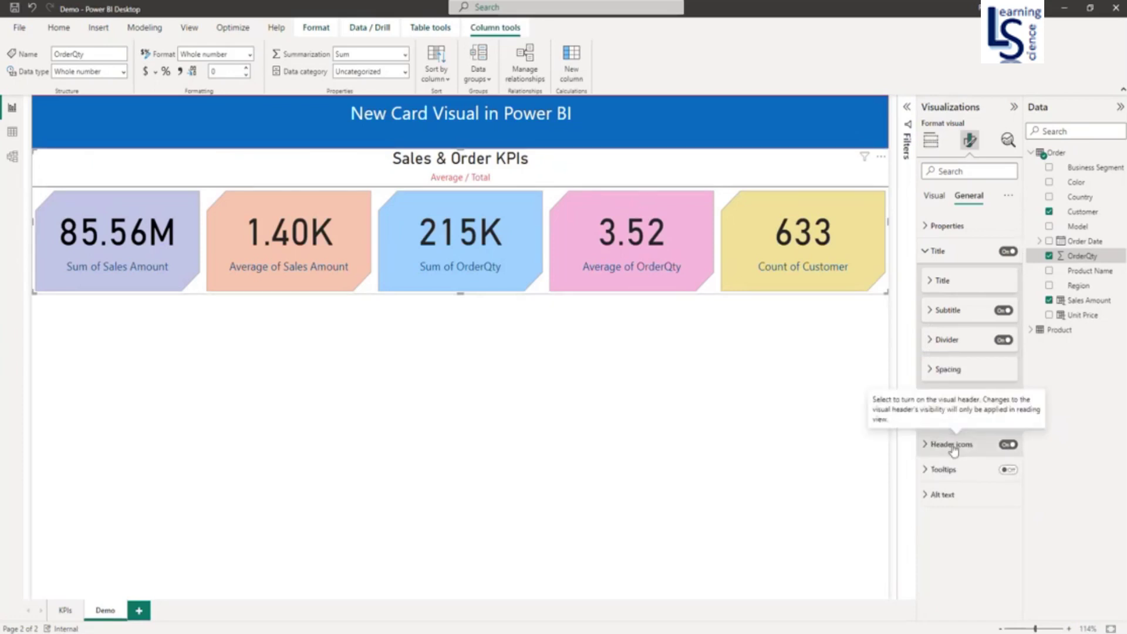
Step: In Effects, set the visual's background to a darker grey
click(926, 420)
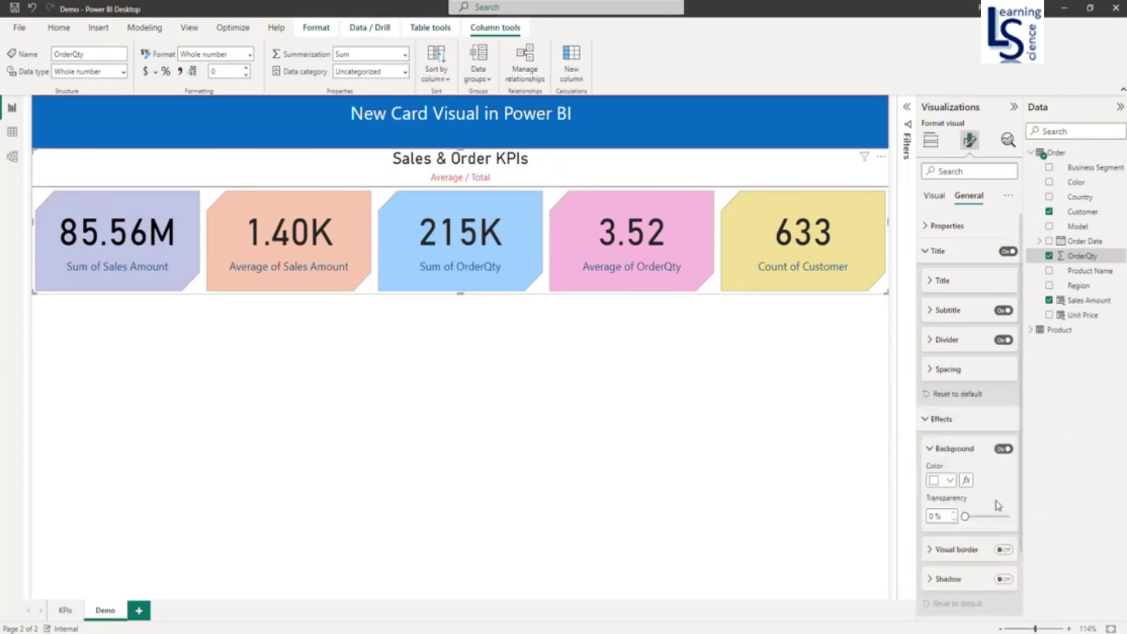
scroll(998, 498, down, 3)
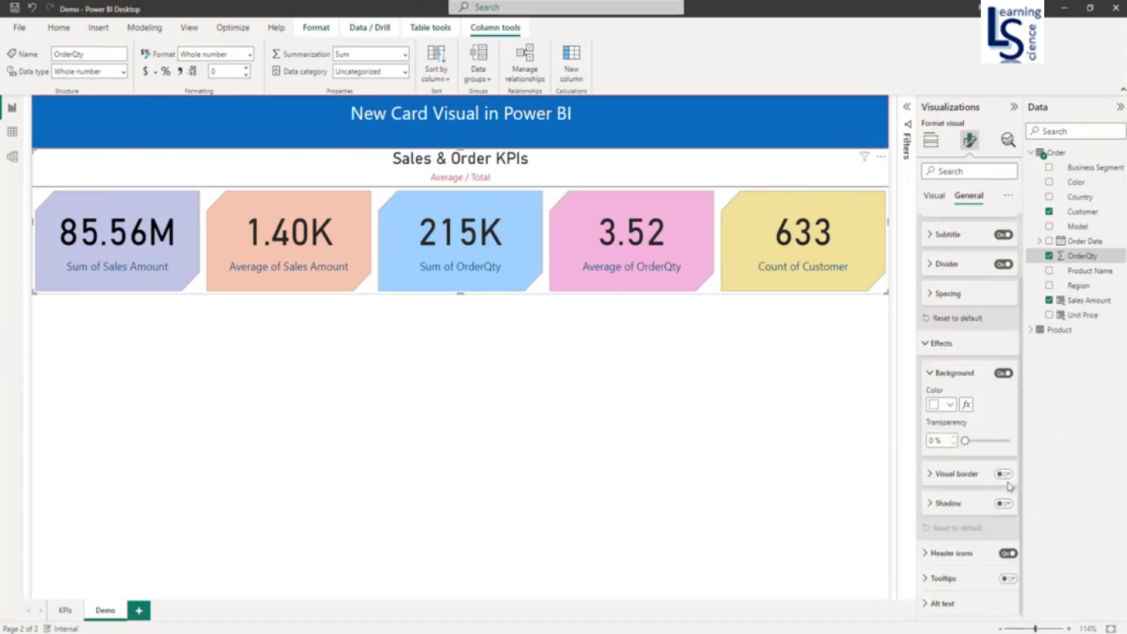
click(951, 405)
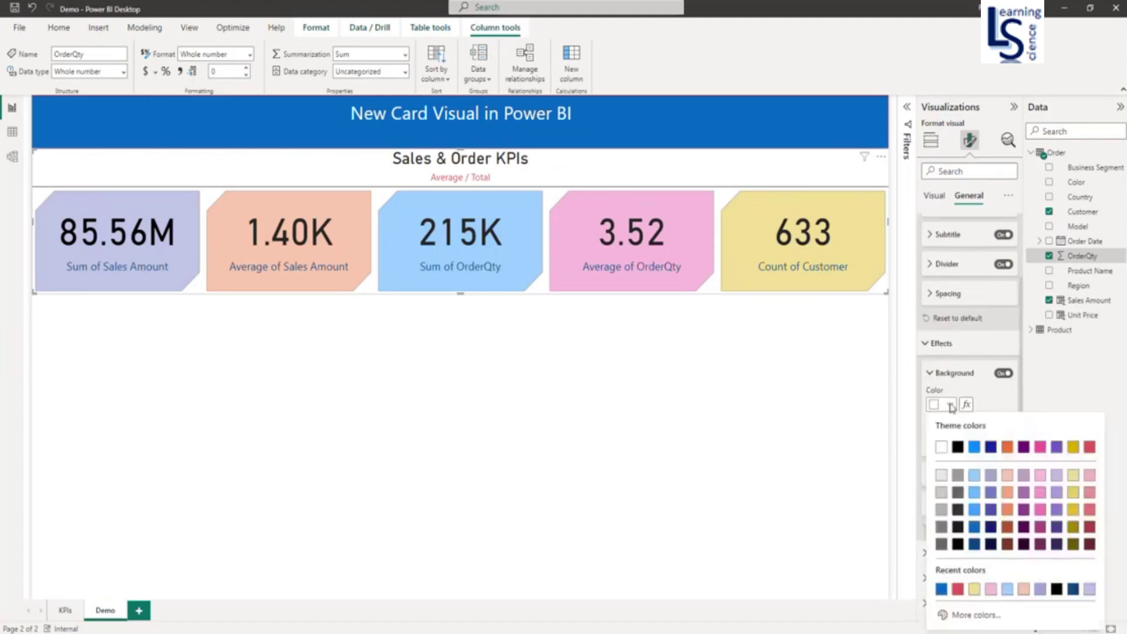
click(941, 474)
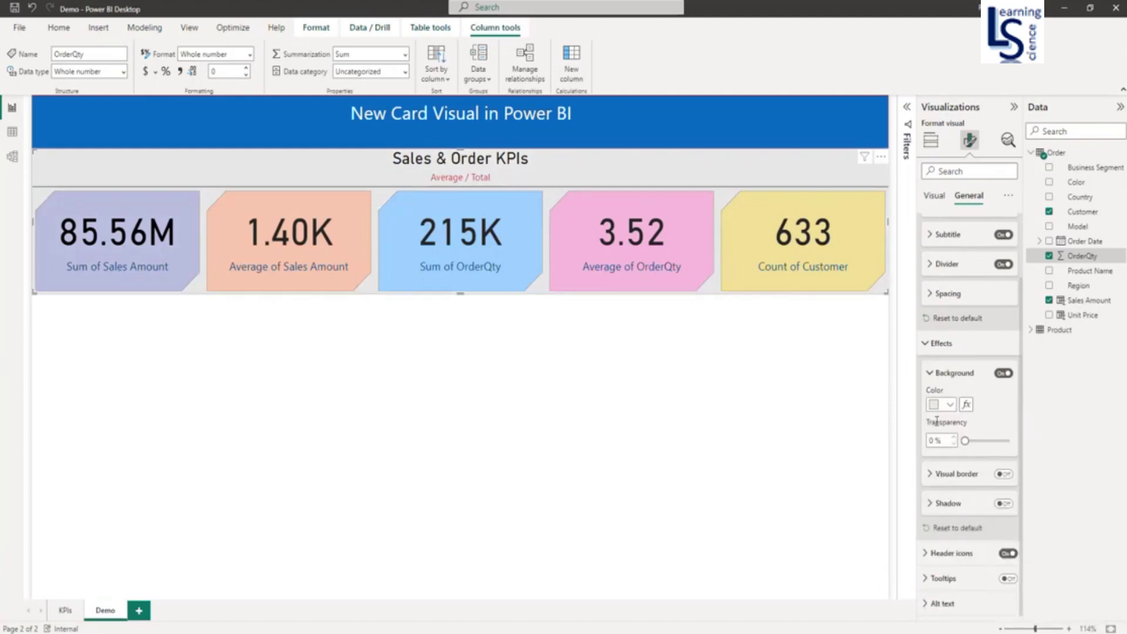
click(950, 405)
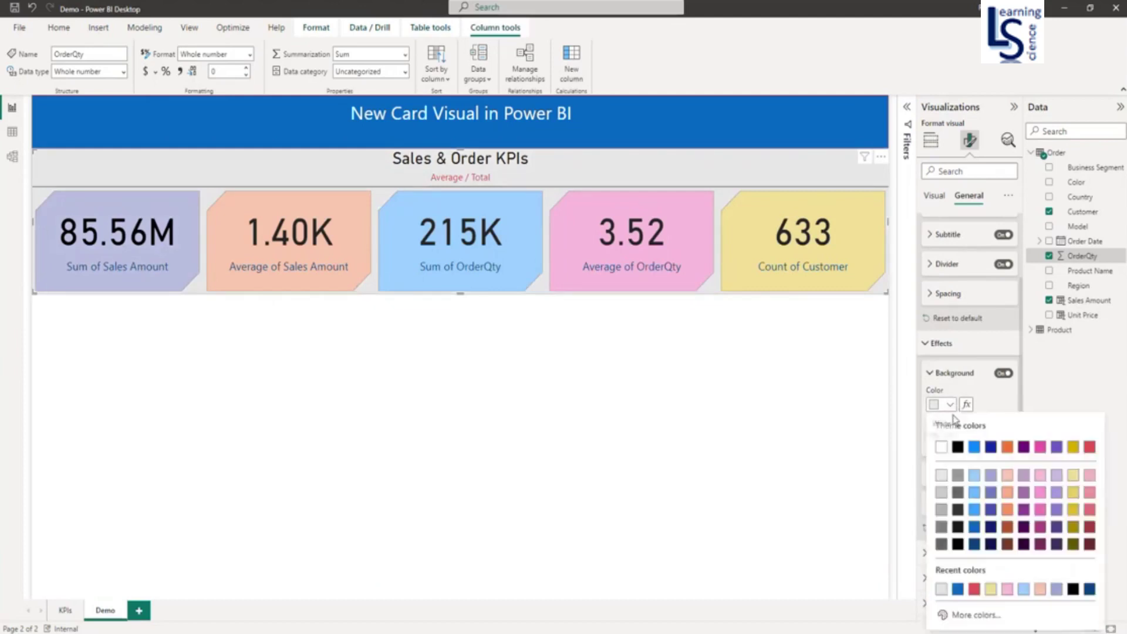
click(942, 496)
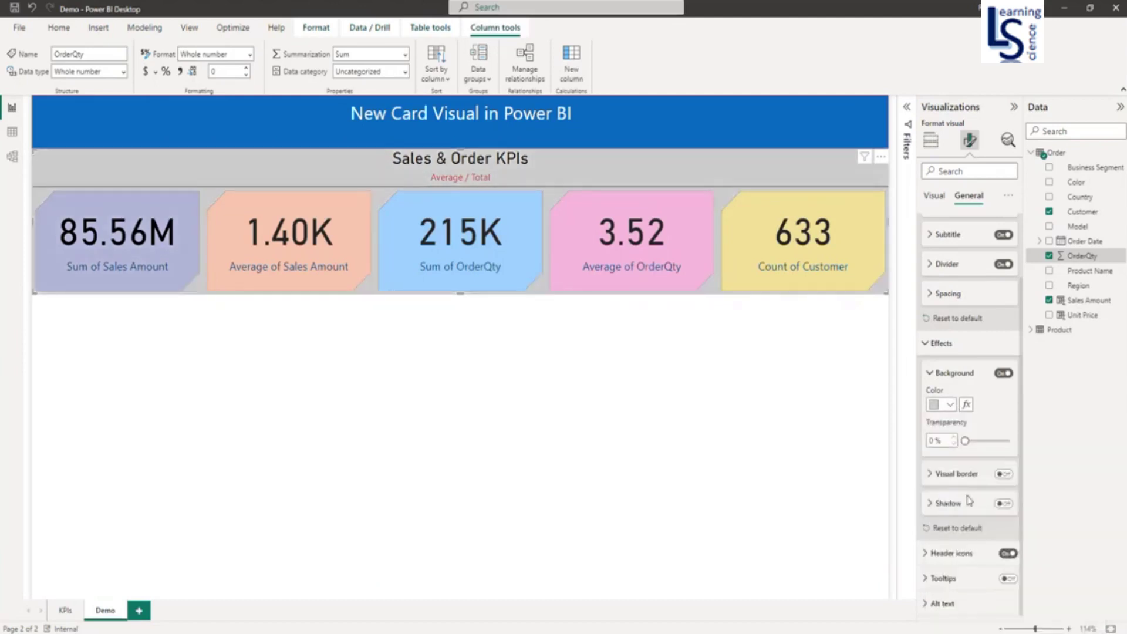
Step: Add a red visual border with 15 px rounded corners and narrow the visual slightly
click(1004, 476)
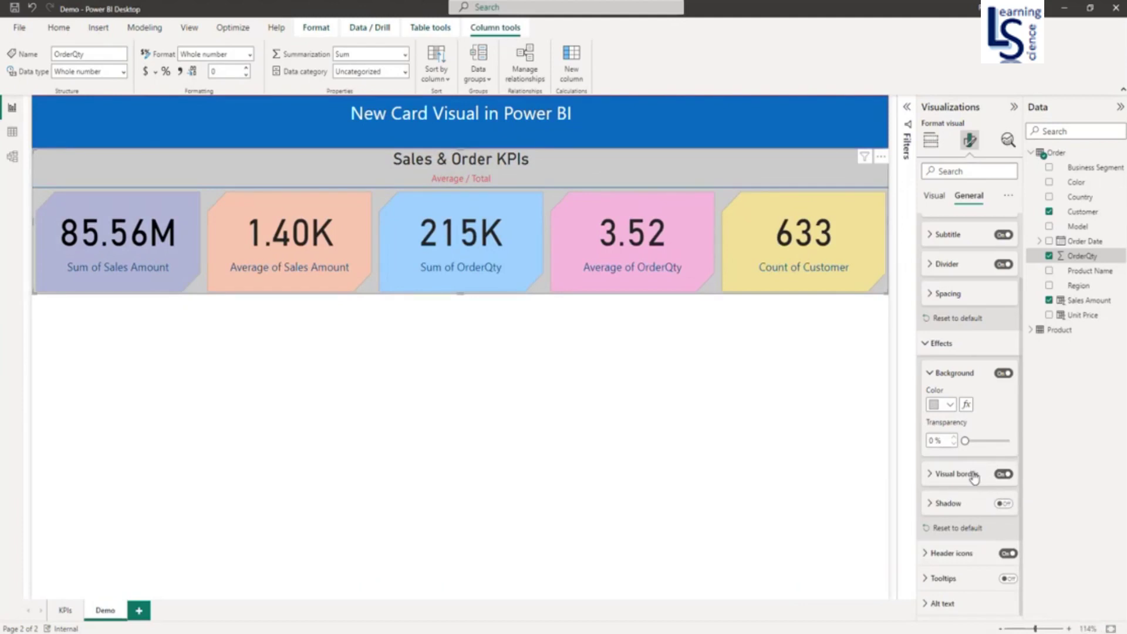
click(928, 476)
click(949, 506)
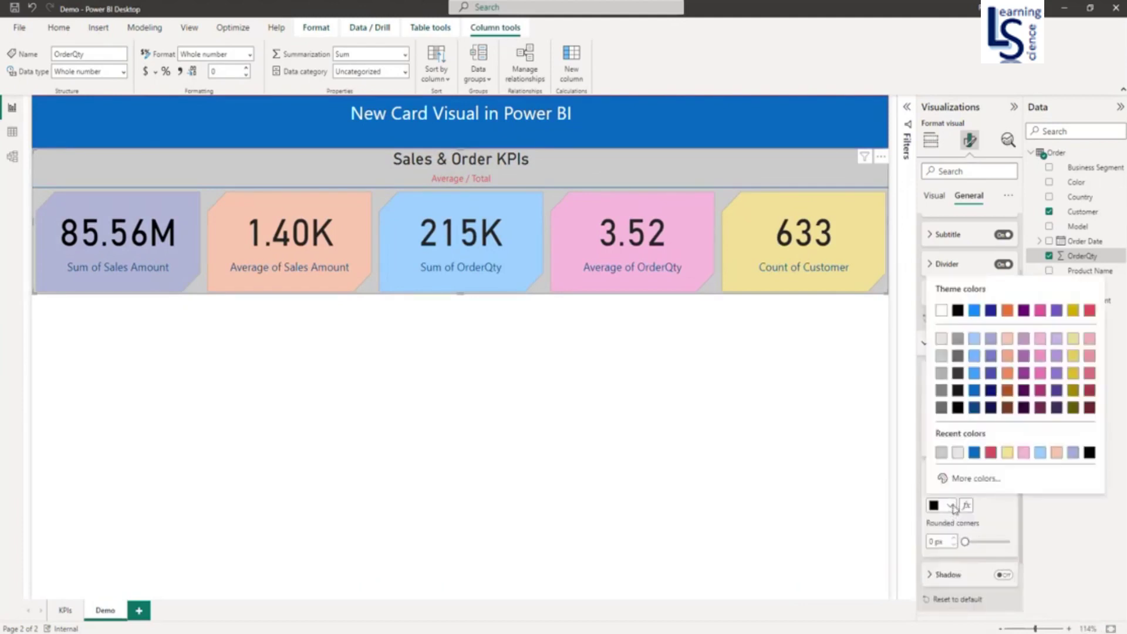
click(1090, 309)
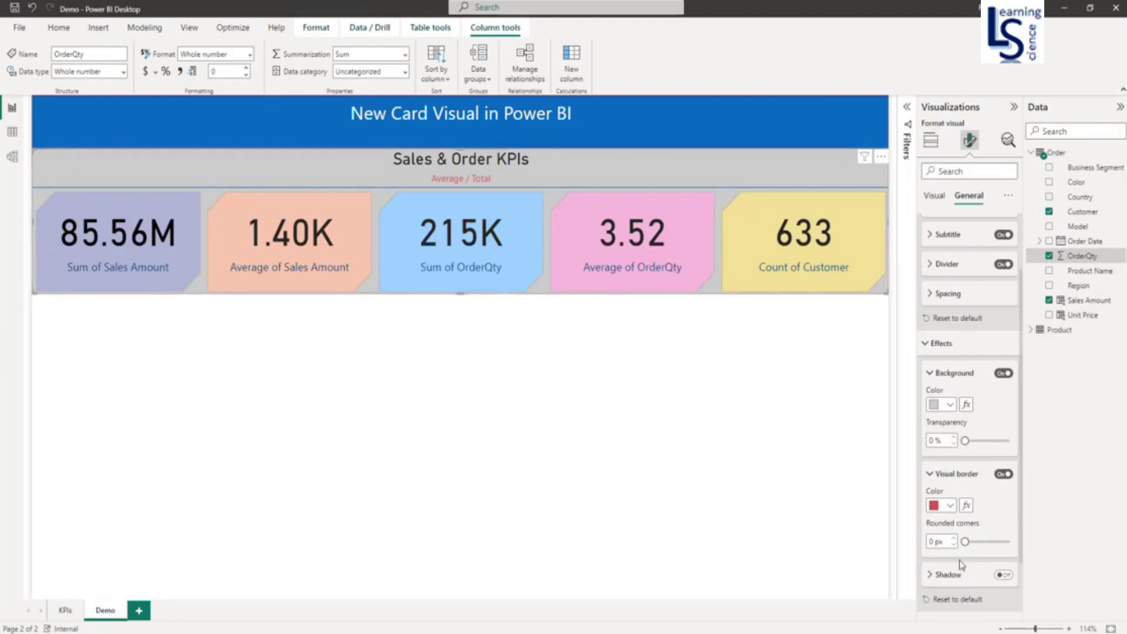
drag(965, 541, 976, 541)
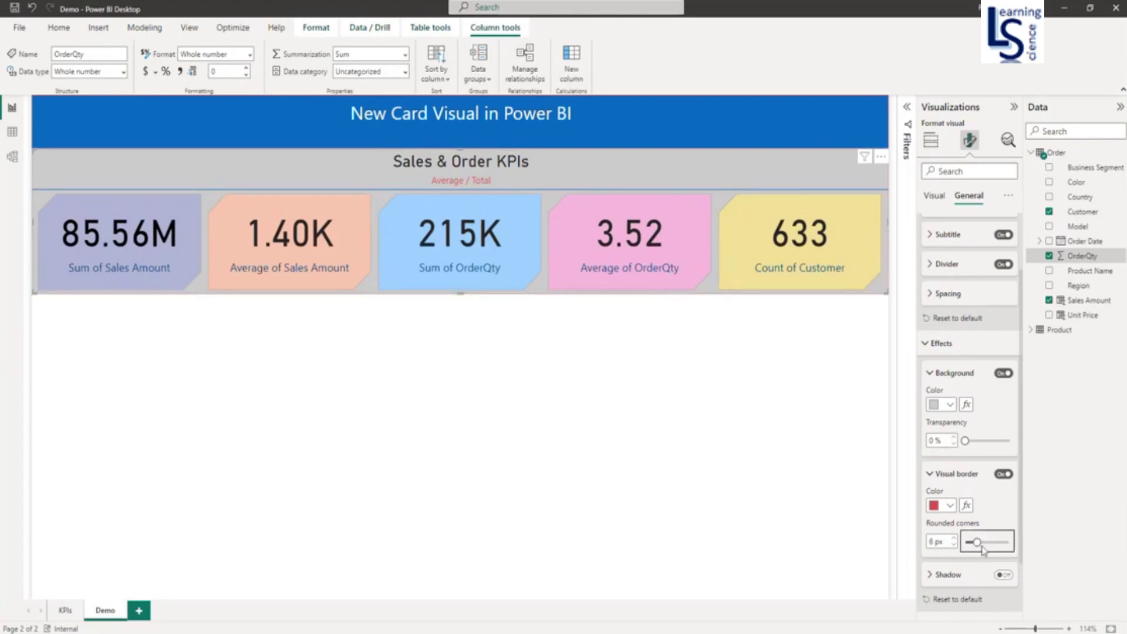
click(986, 542)
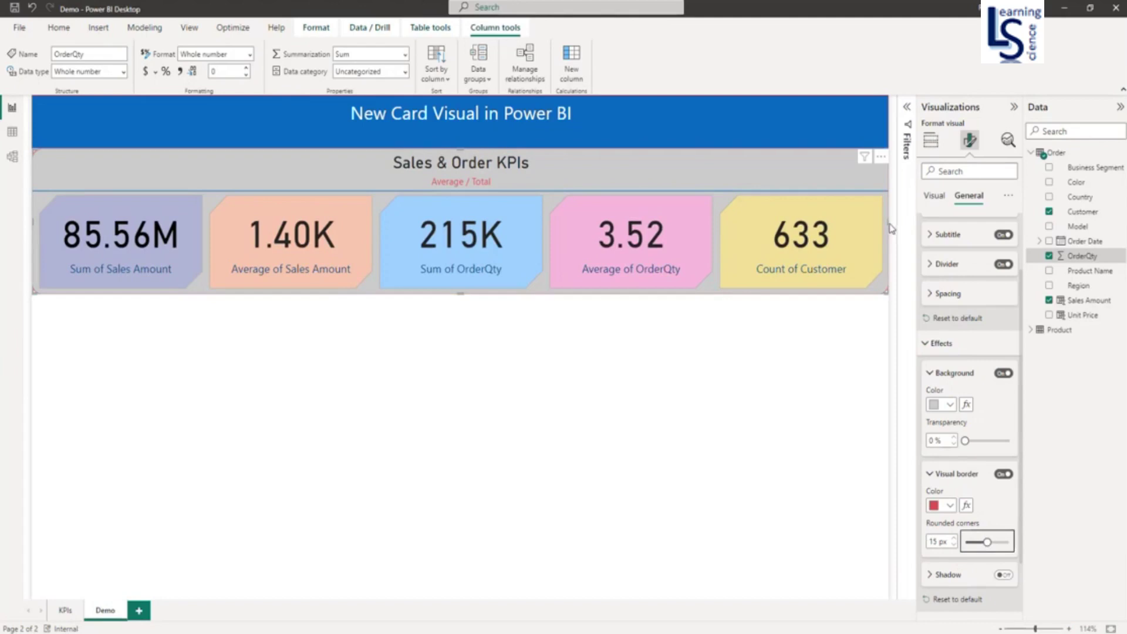
drag(889, 229, 873, 229)
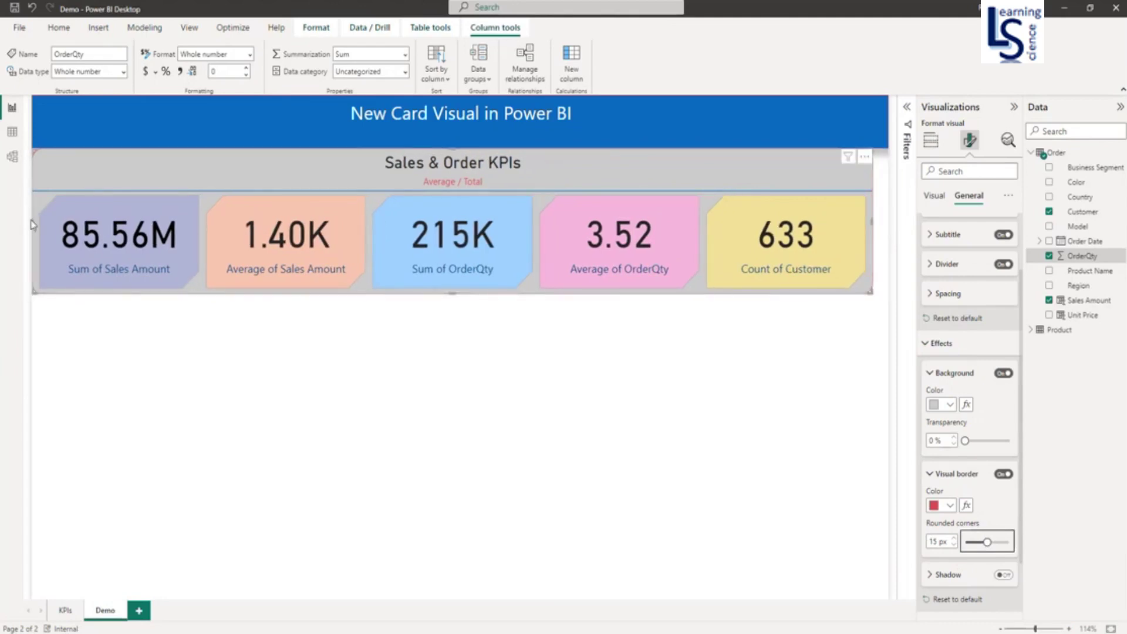
Step: Narrow the KPI card from the left, nudge it down and left, and turn on its drop shadow
drag(31, 221, 46, 220)
drag(245, 186, 239, 209)
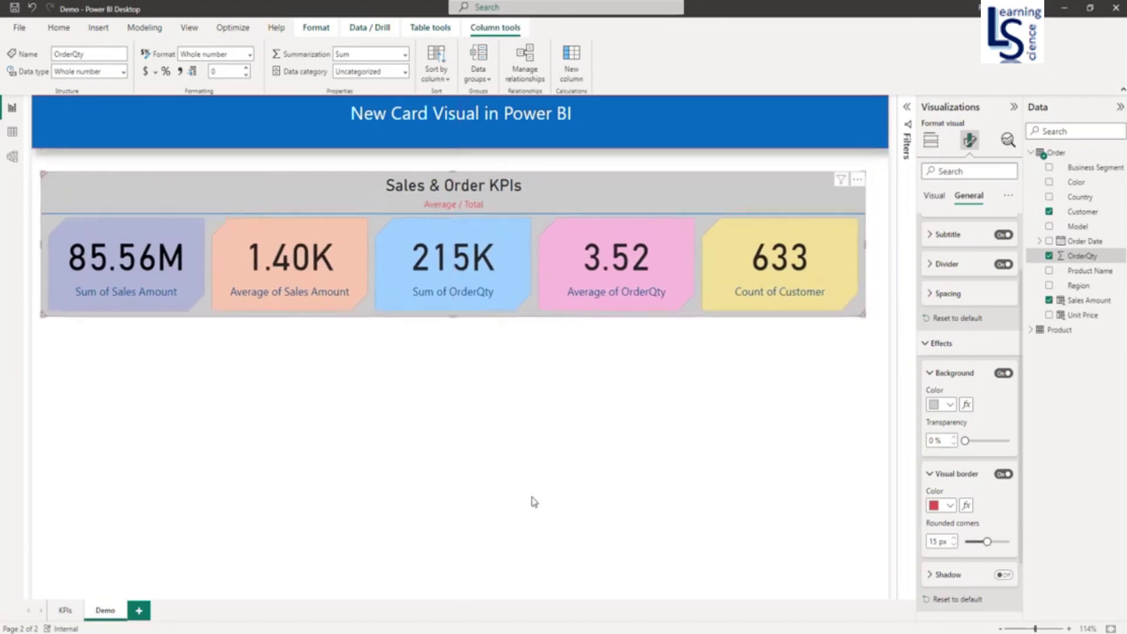
click(1003, 574)
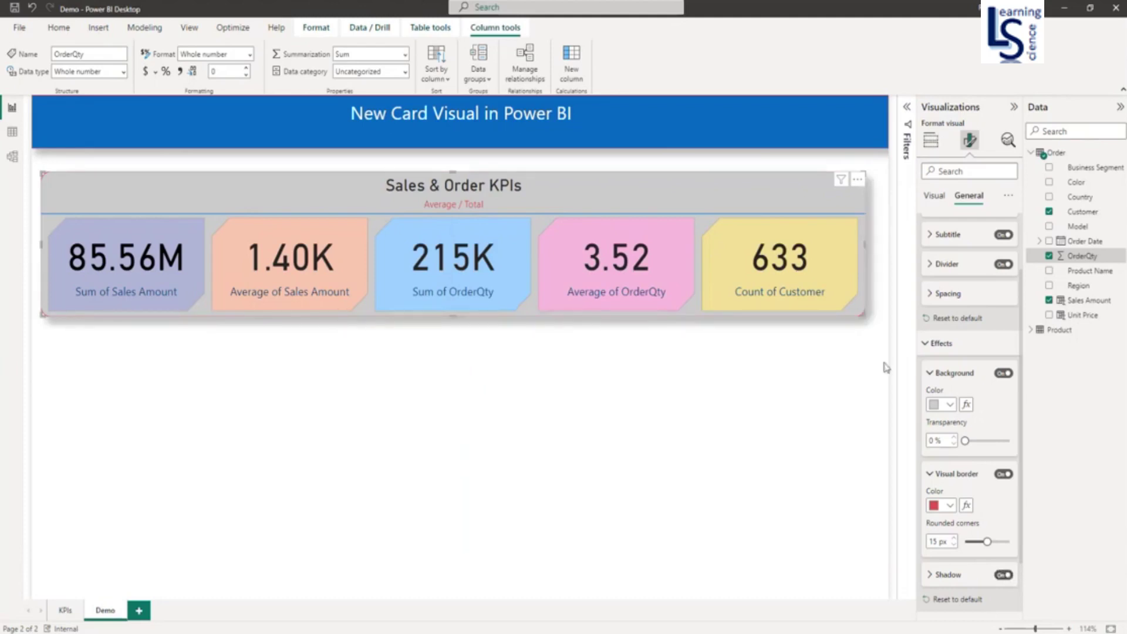
click(930, 344)
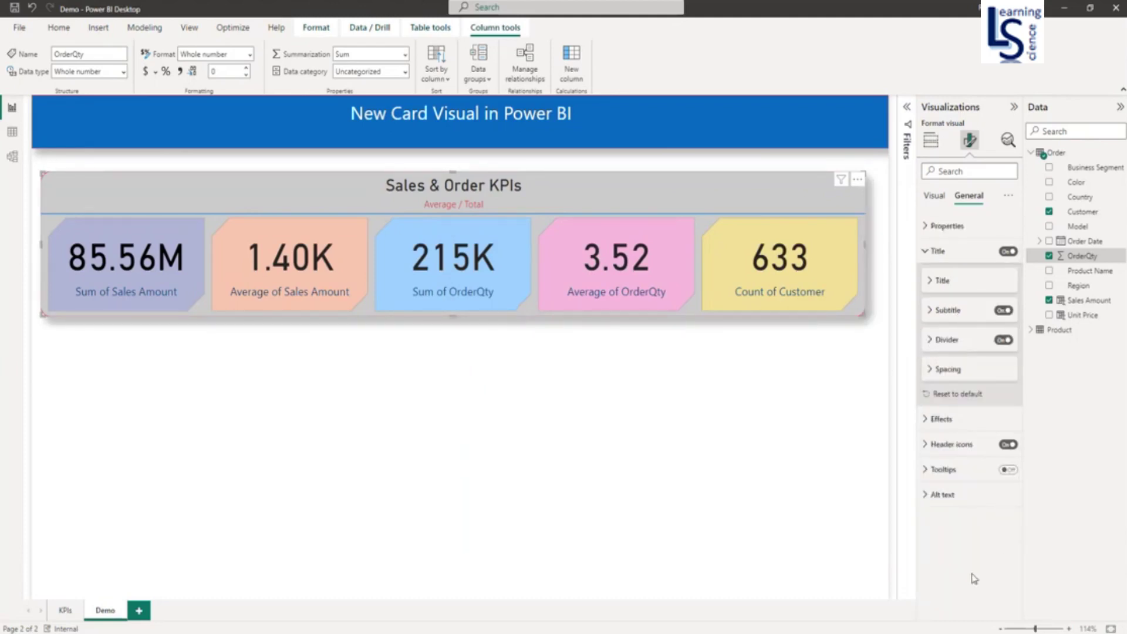
click(546, 388)
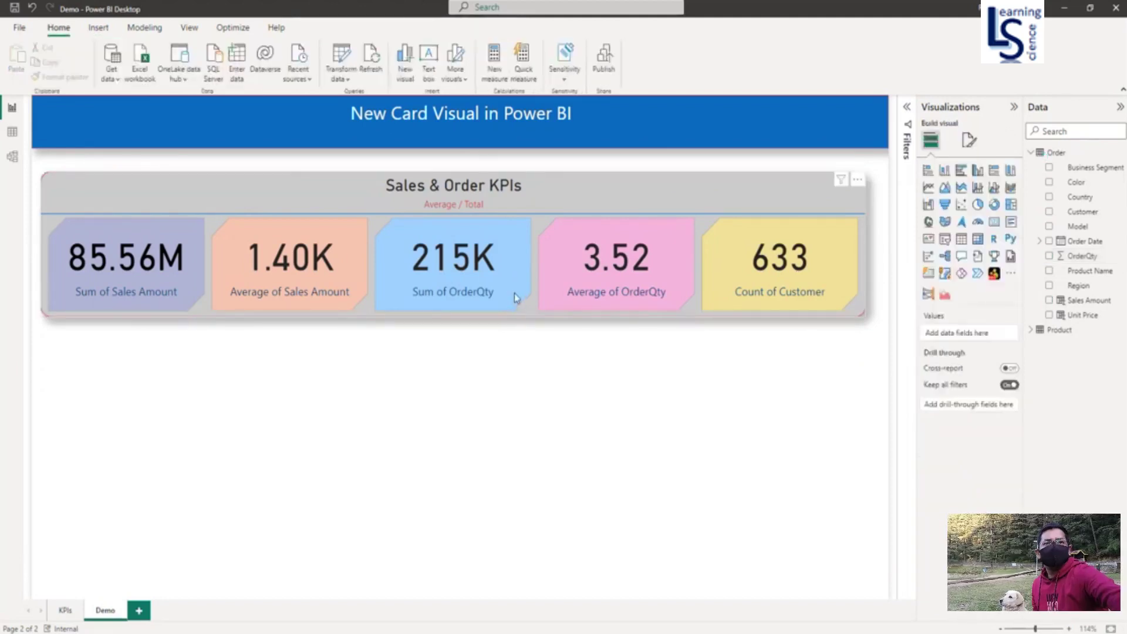